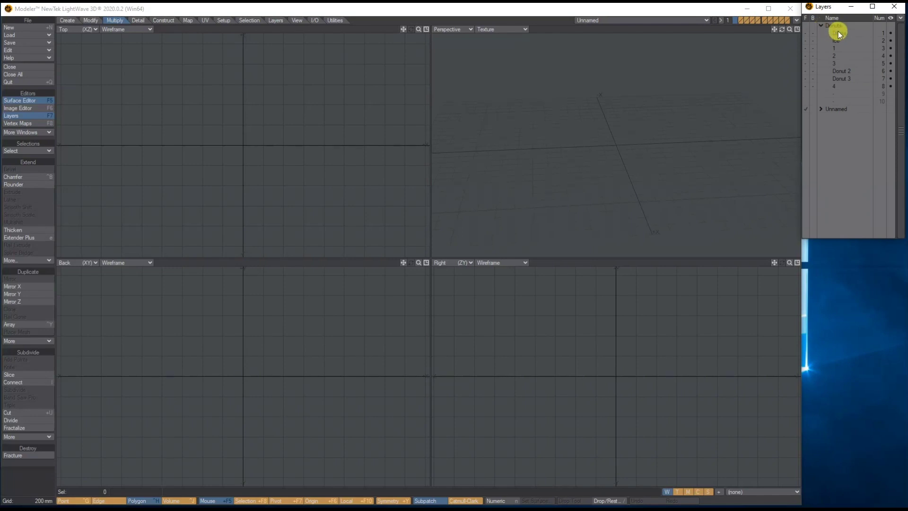
# - Examine the finished donuts in the Donuts object from another angle and collapse its layer list
pyautogui.click(807, 26)
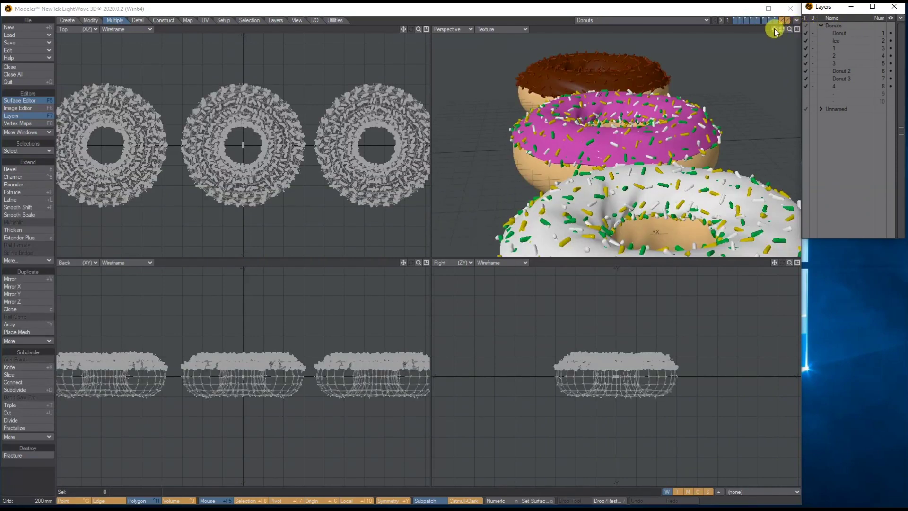
pyautogui.moveTo(788, 30); pyautogui.dragTo(815, 38)
pyautogui.click(821, 25)
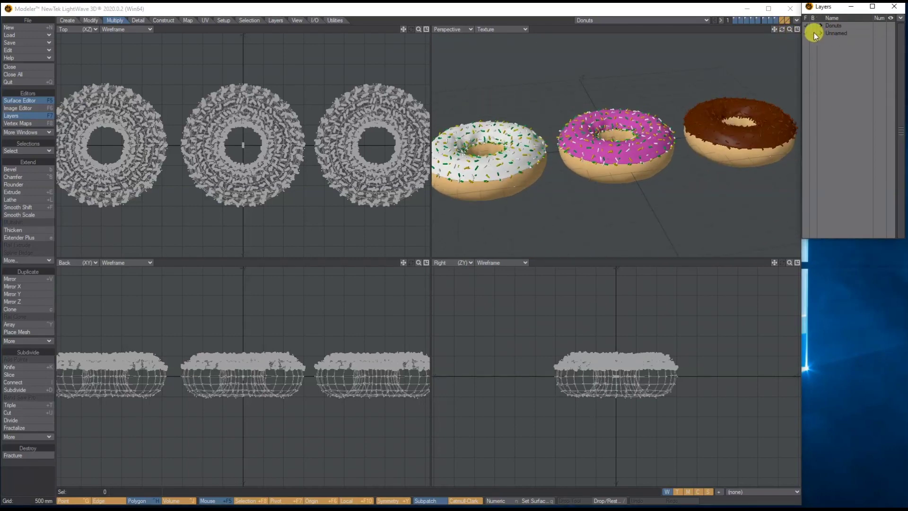
# - Create a toroid in the empty unnamed object's first layer with 32 segments, 16 sections, 1 m main radius and 500 mm section radius
pyautogui.click(834, 35)
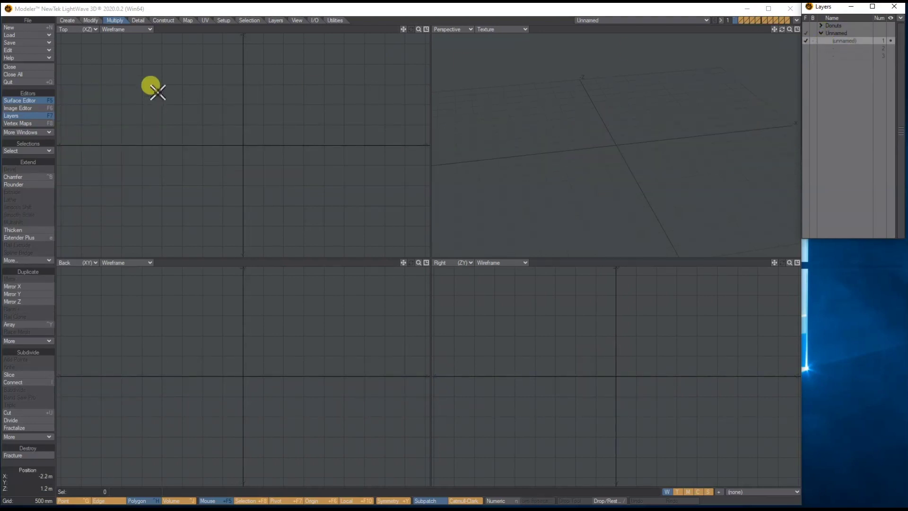
pyautogui.click(71, 22)
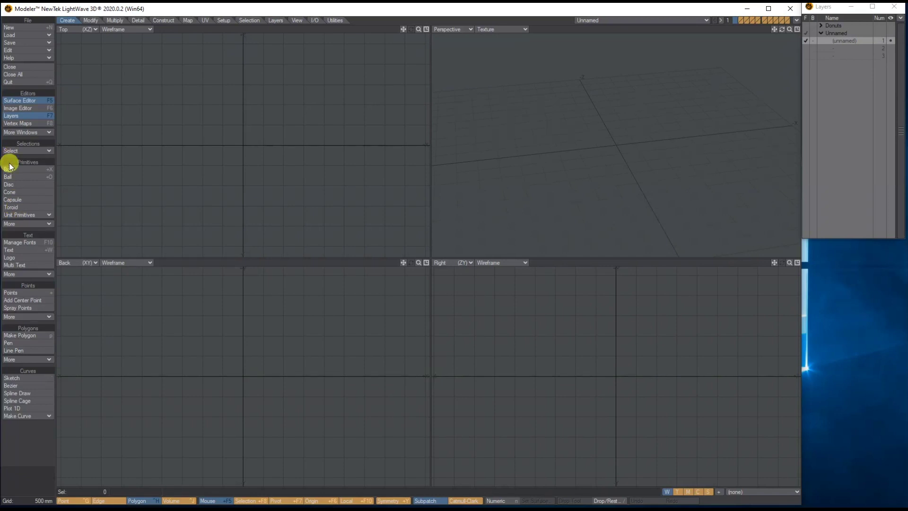
pyautogui.click(13, 207)
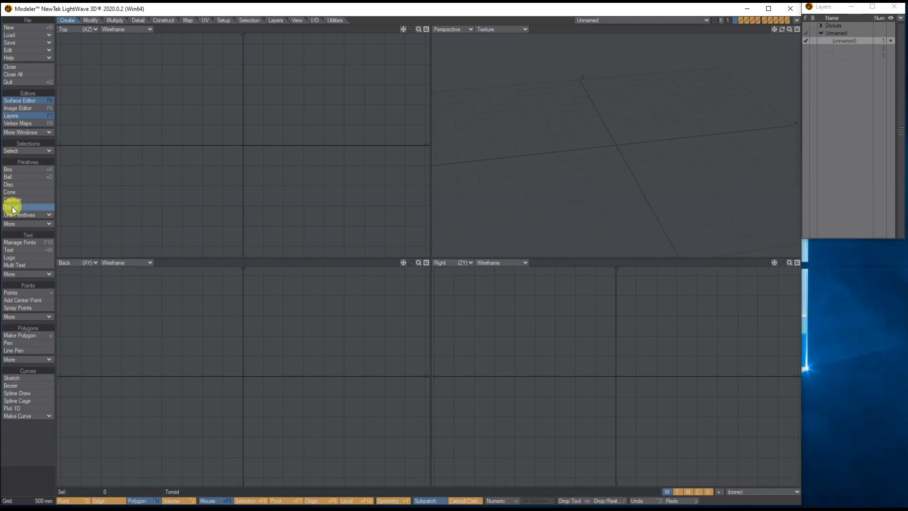
pyautogui.press('n')
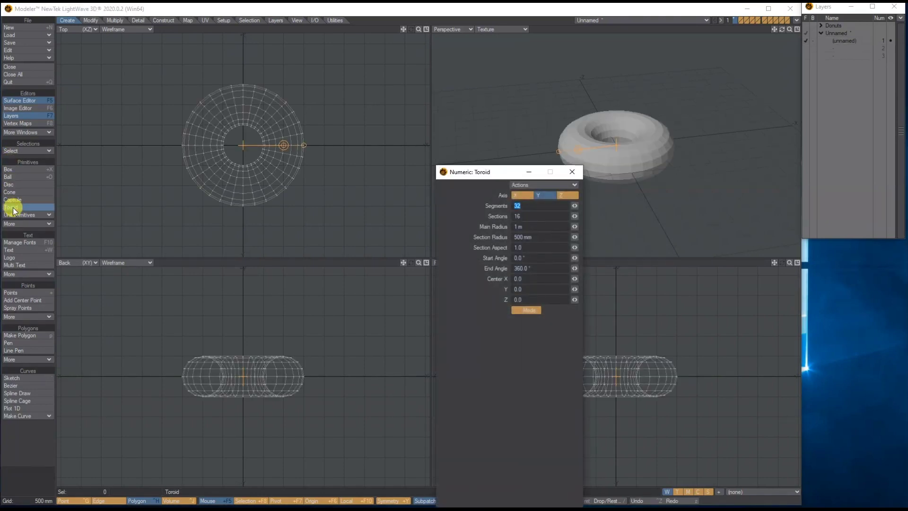
pyautogui.moveTo(492, 171); pyautogui.dragTo(394, 73)
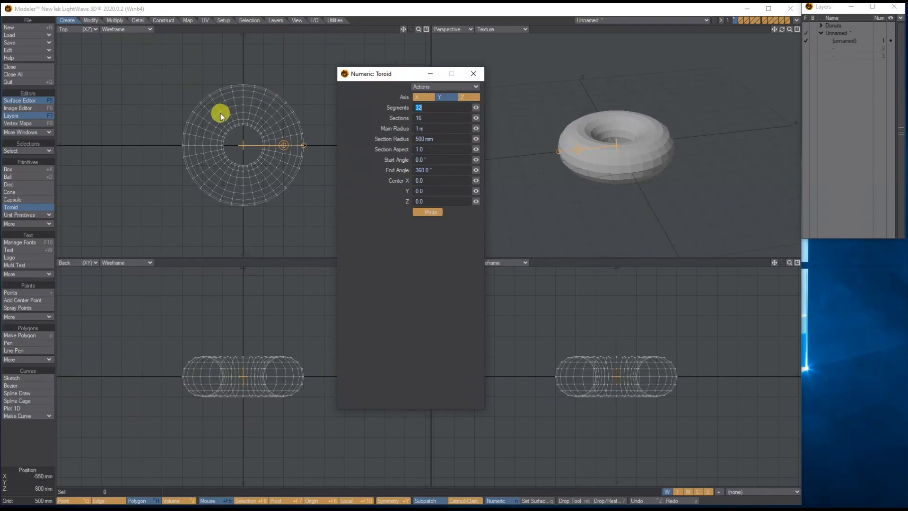
pyautogui.moveTo(391, 72); pyautogui.dragTo(389, 50)
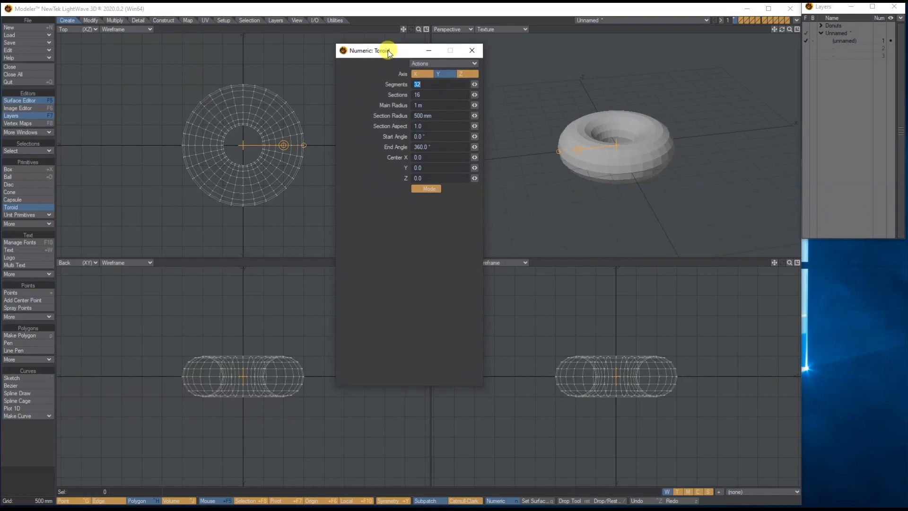
pyautogui.click(23, 224)
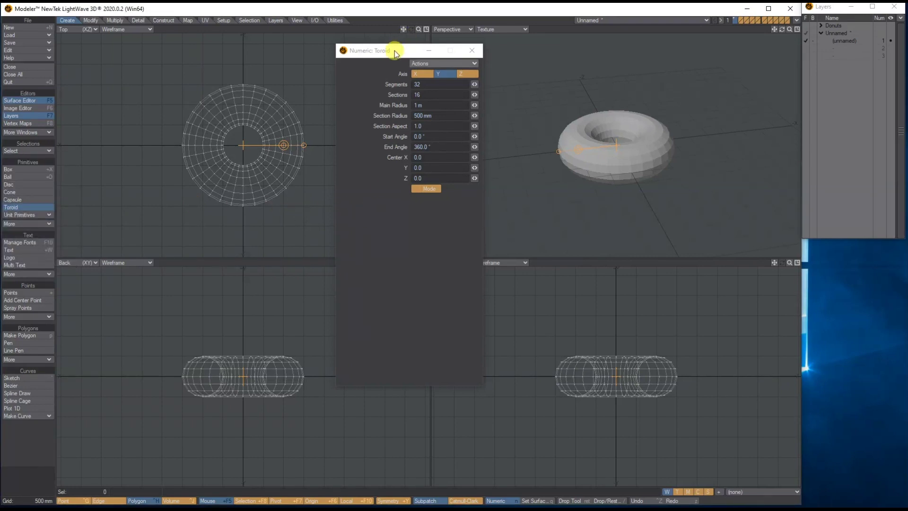
pyautogui.click(393, 50)
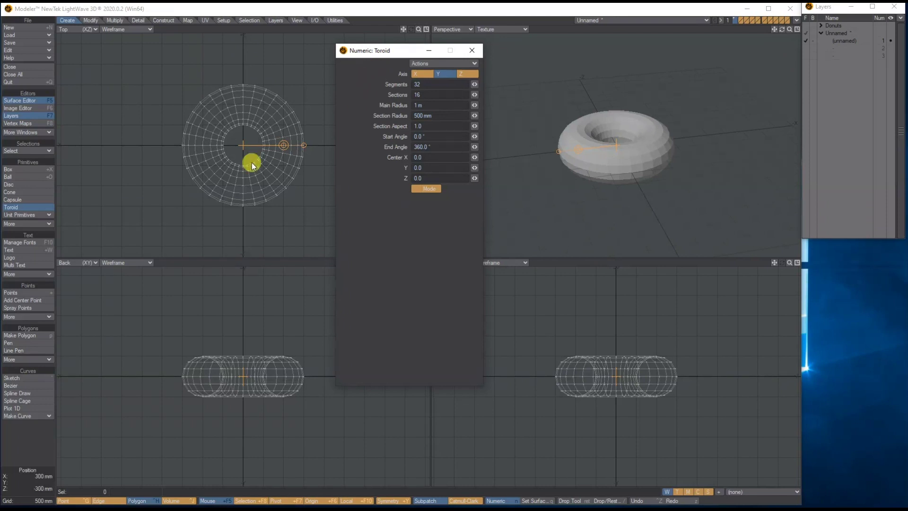
# - Set the perspective view's shading to Textured Wire and view the toroid from above
pyautogui.click(515, 29)
pyautogui.click(512, 71)
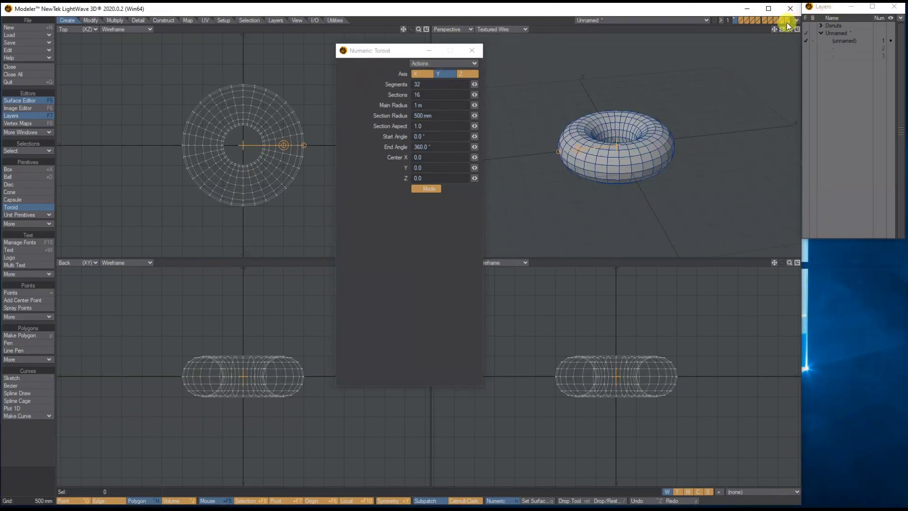
pyautogui.moveTo(781, 29)
pyautogui.mouseDown()
pyautogui.moveTo(761, 57)
pyautogui.moveTo(770, 40)
pyautogui.mouseUp()
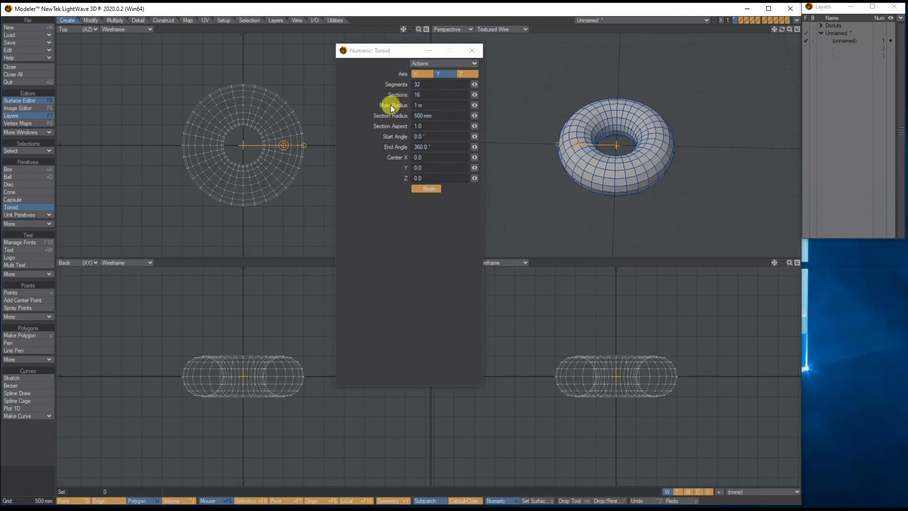
# - Try different main radius, segment, section, aspect and start angle values on the toroid, and reset them to the defaults
pyautogui.moveTo(474, 105); pyautogui.dragTo(499, 84)
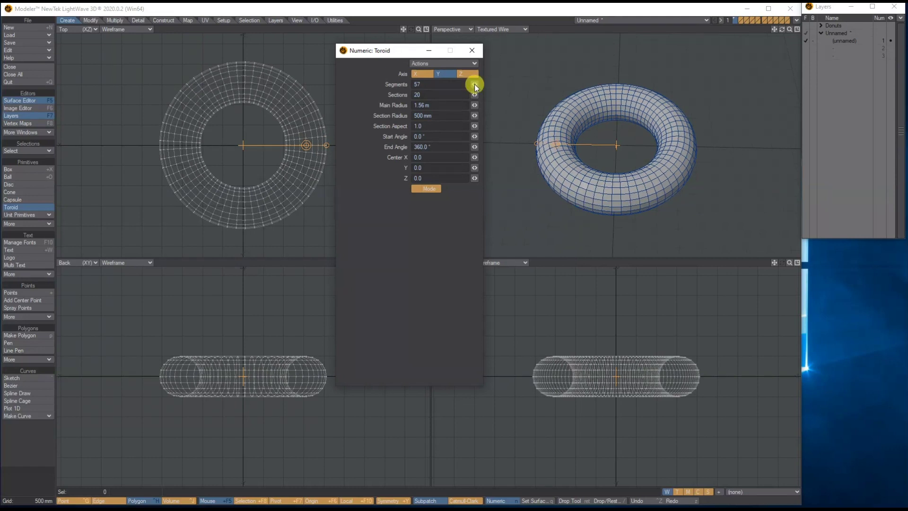
pyautogui.moveTo(474, 126); pyautogui.dragTo(457, 142)
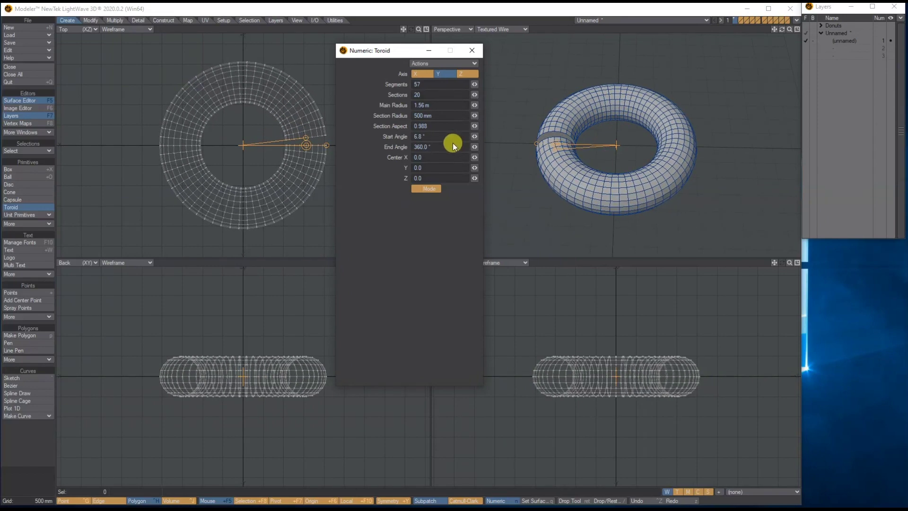
pyautogui.click(433, 66)
pyautogui.click(434, 67)
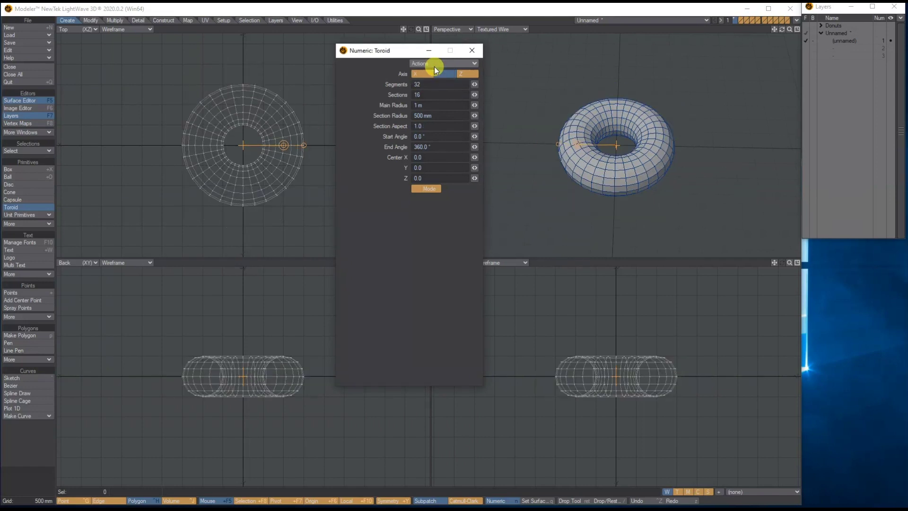
# - Finish the toroid with its default values and name its layer Donut
pyautogui.moveTo(782, 29); pyautogui.dragTo(768, 46)
pyautogui.click(472, 51)
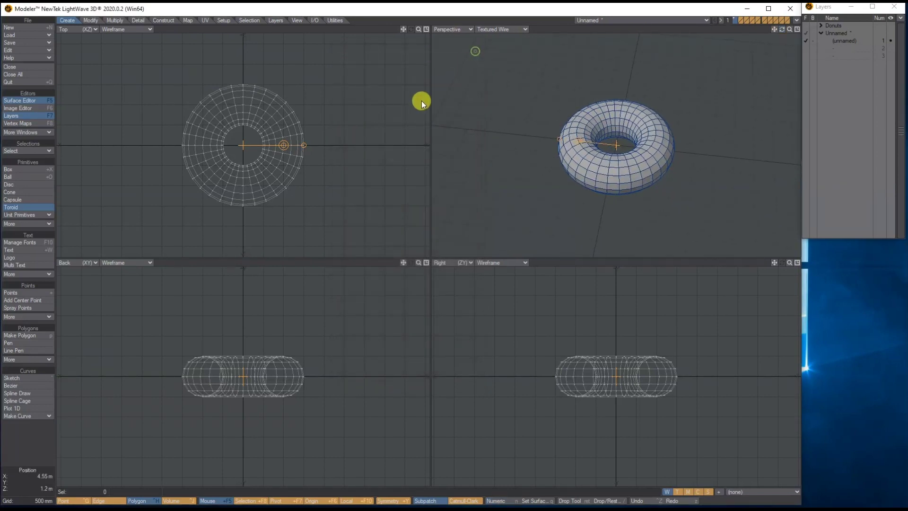
pyautogui.press('space')
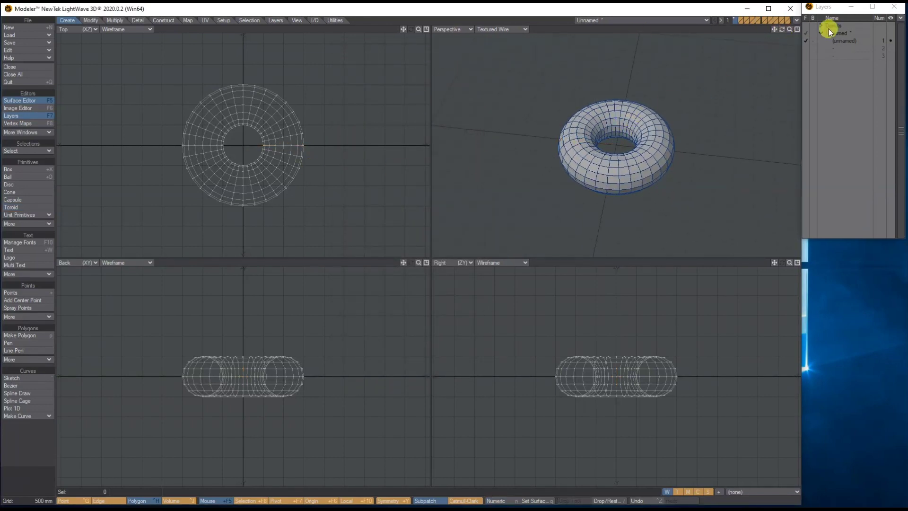
pyautogui.doubleClick(842, 40)
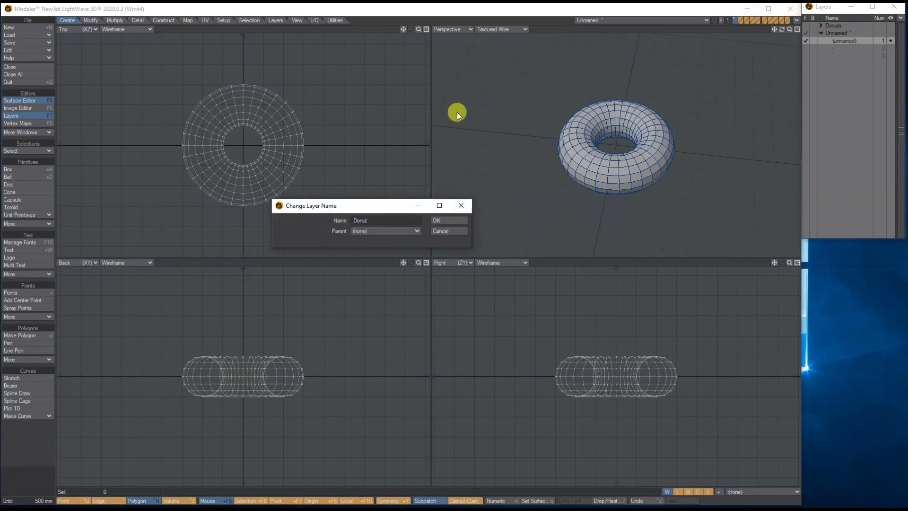
pyautogui.click(444, 219)
# - Assign the toroid a surface named Donut with the light orange colour FFAD45, keeping 50% specular and smoothing on
pyautogui.press('q')
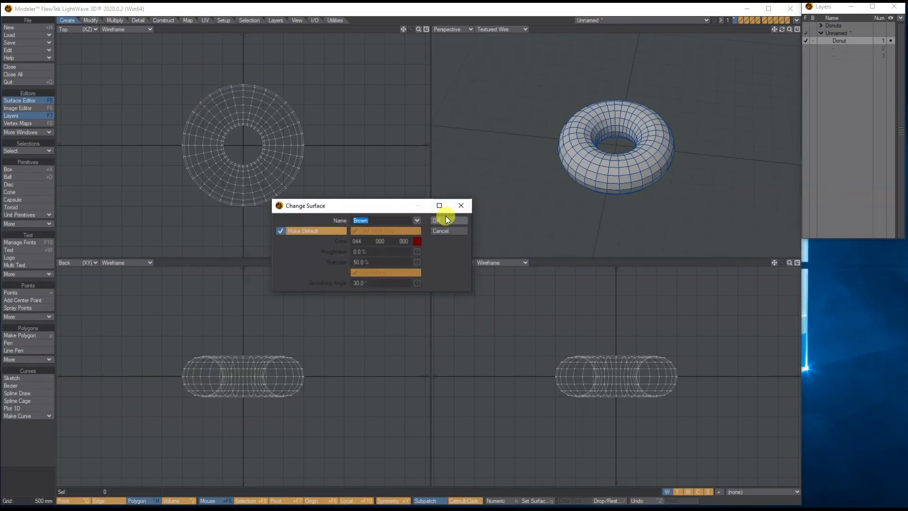
pyautogui.write('Donut')
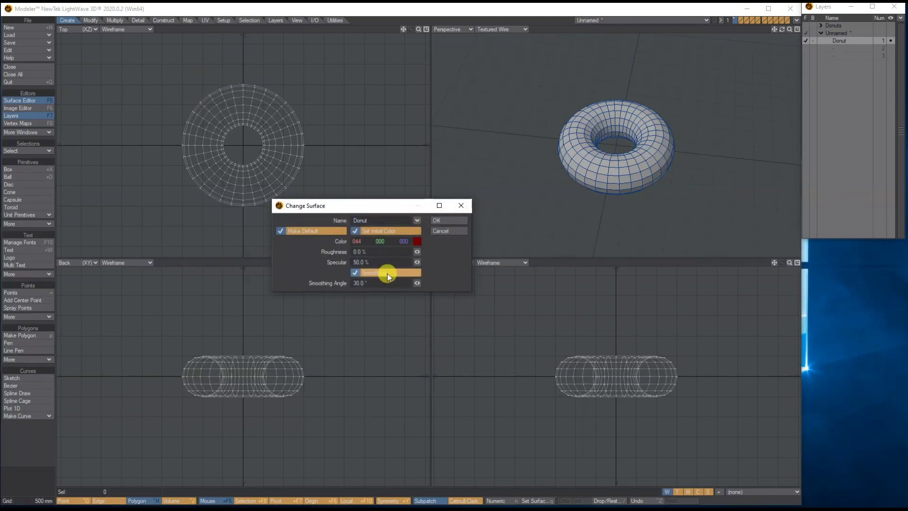
pyautogui.click(416, 240)
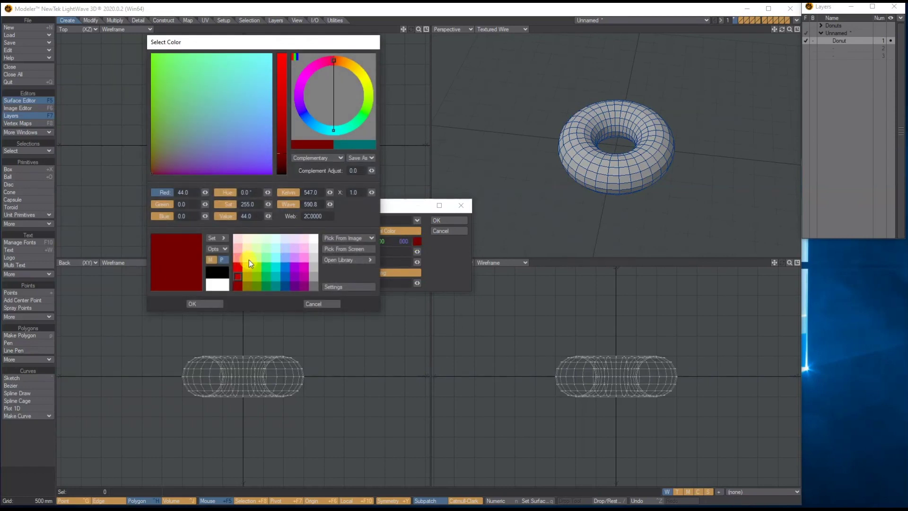
pyautogui.click(247, 256)
pyautogui.click(247, 248)
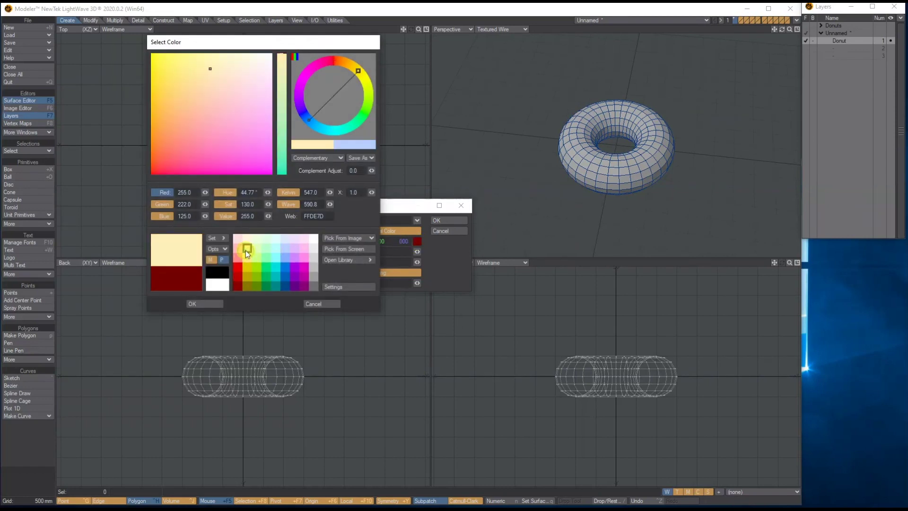
pyautogui.click(189, 81)
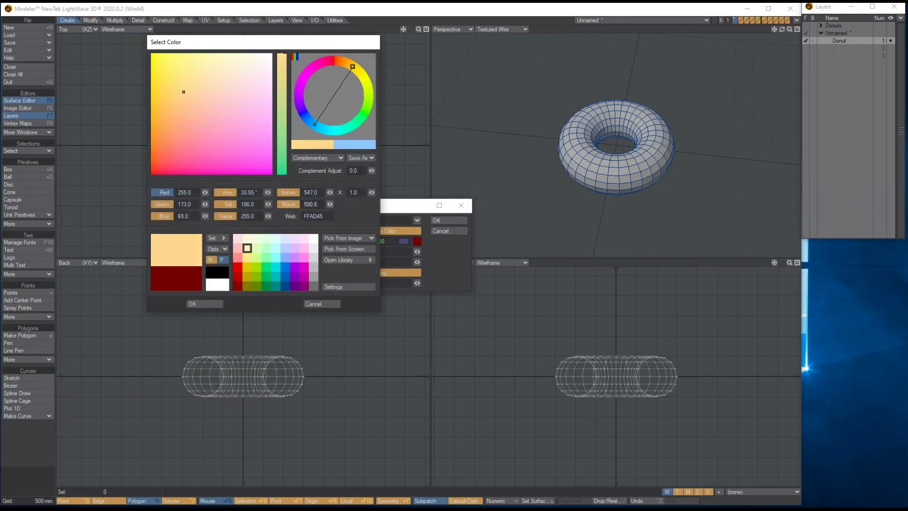
pyautogui.click(203, 304)
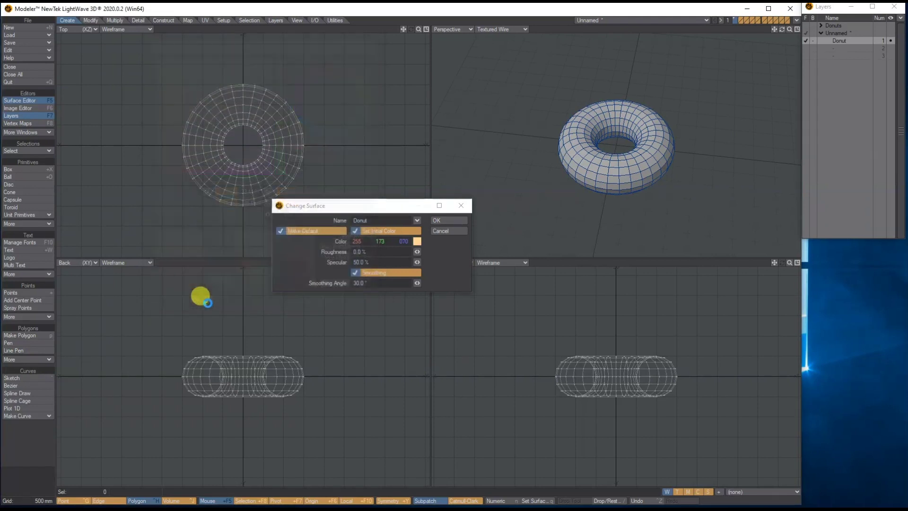
pyautogui.click(446, 220)
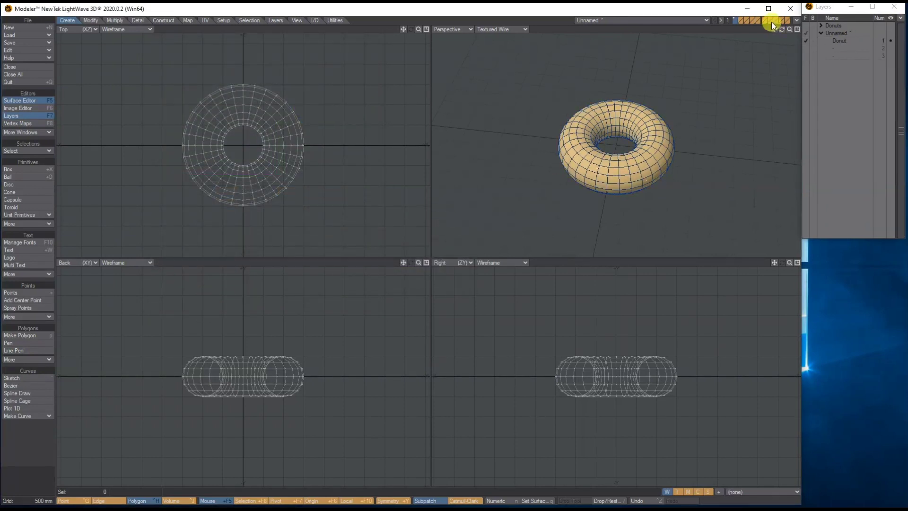
# - Select the polygons of the donut's upper part and copy them into the empty second layer
pyautogui.moveTo(783, 32); pyautogui.dragTo(783, 22)
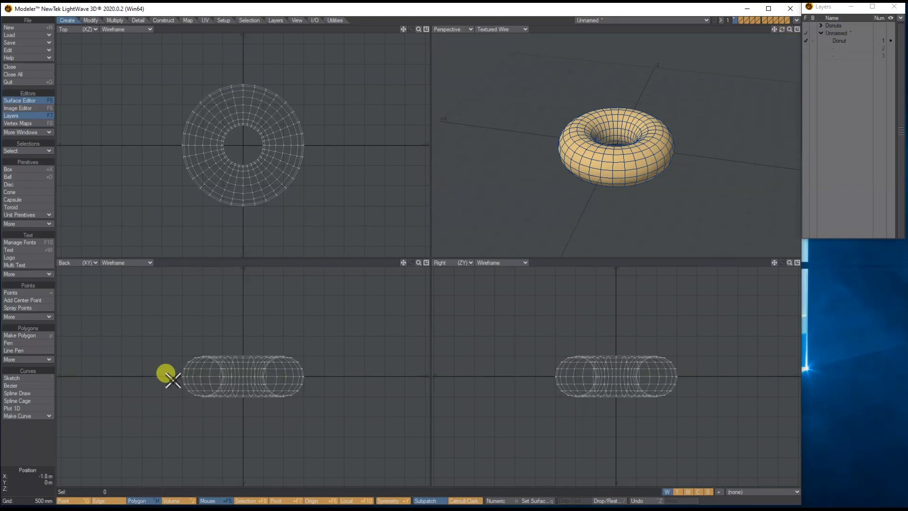
pyautogui.moveTo(172, 380)
pyautogui.mouseDown(button='right')
pyautogui.moveTo(333, 362)
pyautogui.moveTo(220, 326)
pyautogui.moveTo(174, 370)
pyautogui.moveTo(179, 393)
pyautogui.mouseUp(button='right')
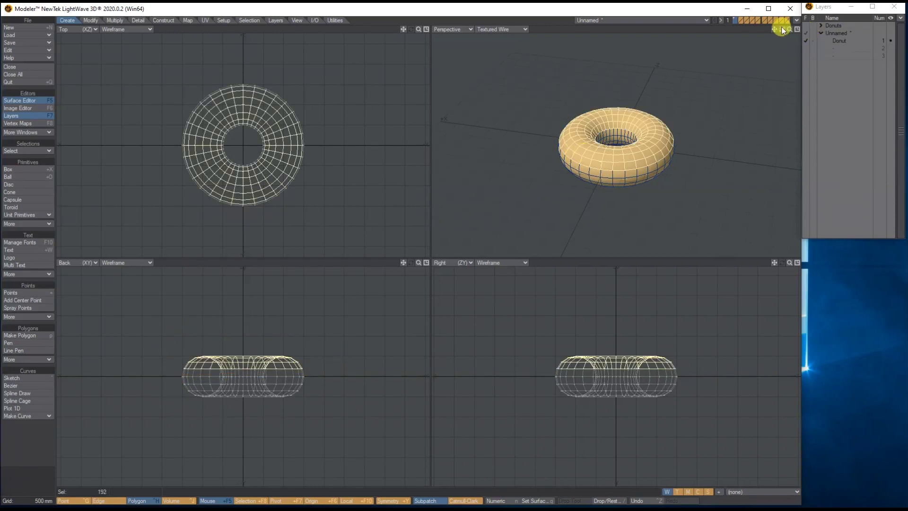
pyautogui.moveTo(782, 33)
pyautogui.mouseDown()
pyautogui.moveTo(784, 52)
pyautogui.moveTo(799, 50)
pyautogui.moveTo(804, 36)
pyautogui.moveTo(782, 36)
pyautogui.mouseUp()
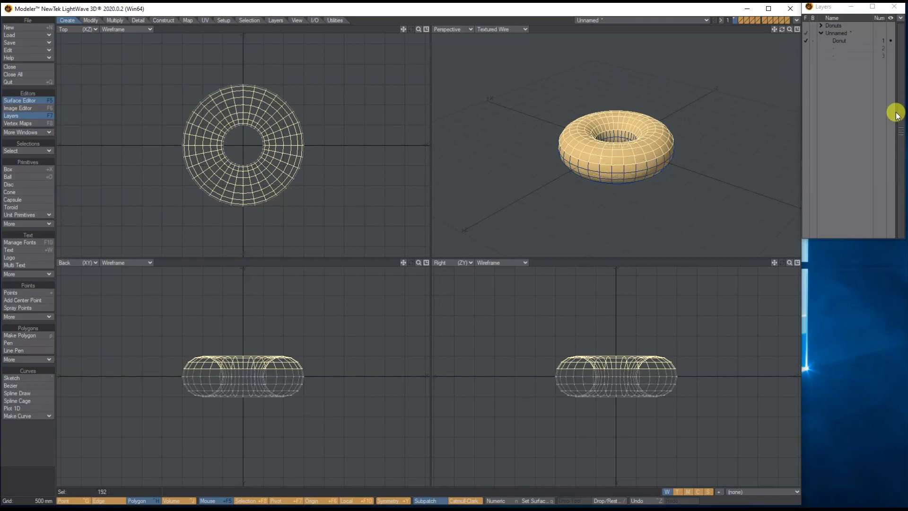
pyautogui.click(17, 50)
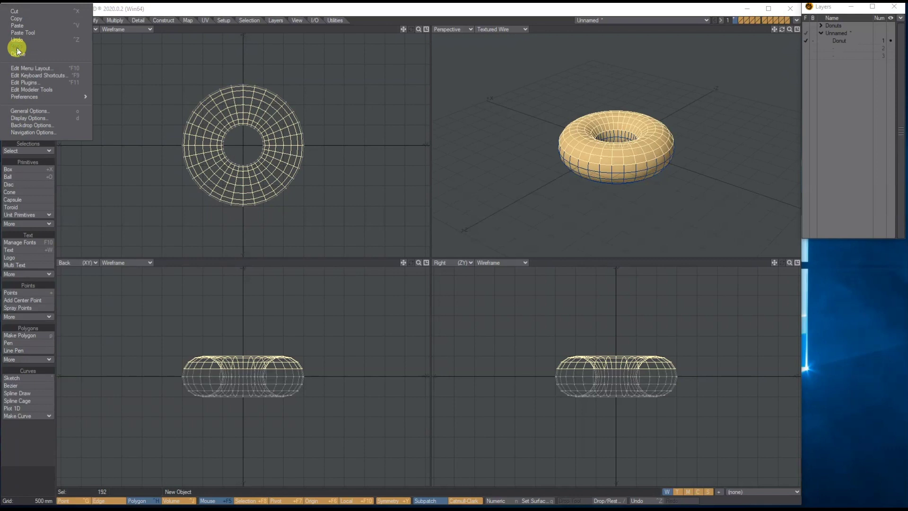
pyautogui.click(19, 19)
pyautogui.click(837, 49)
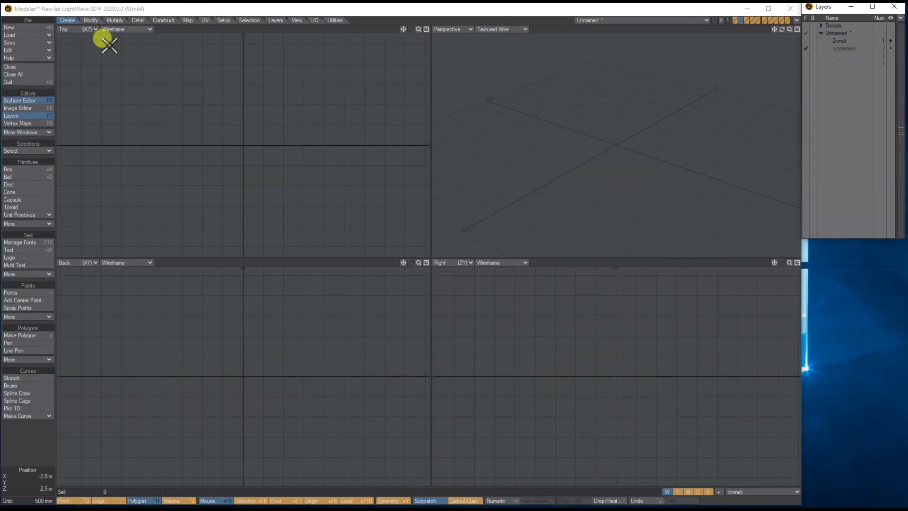
pyautogui.click(18, 51)
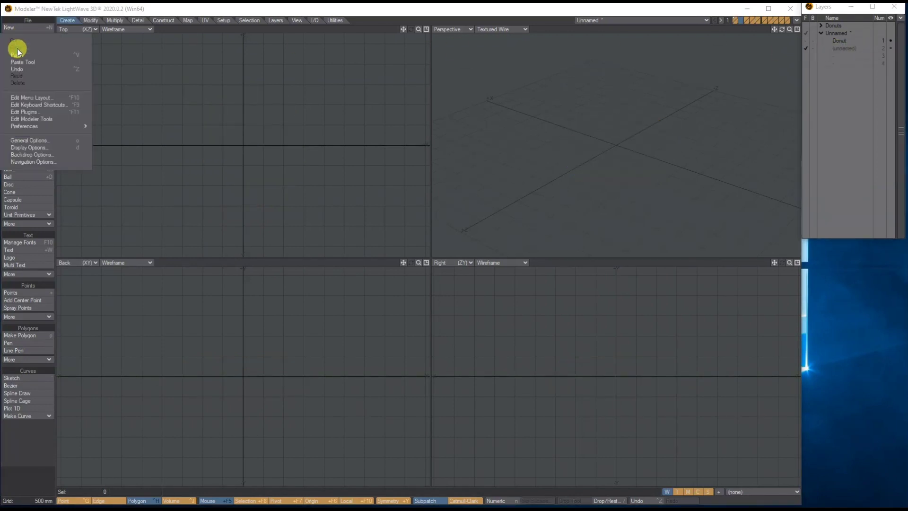
pyautogui.click(24, 56)
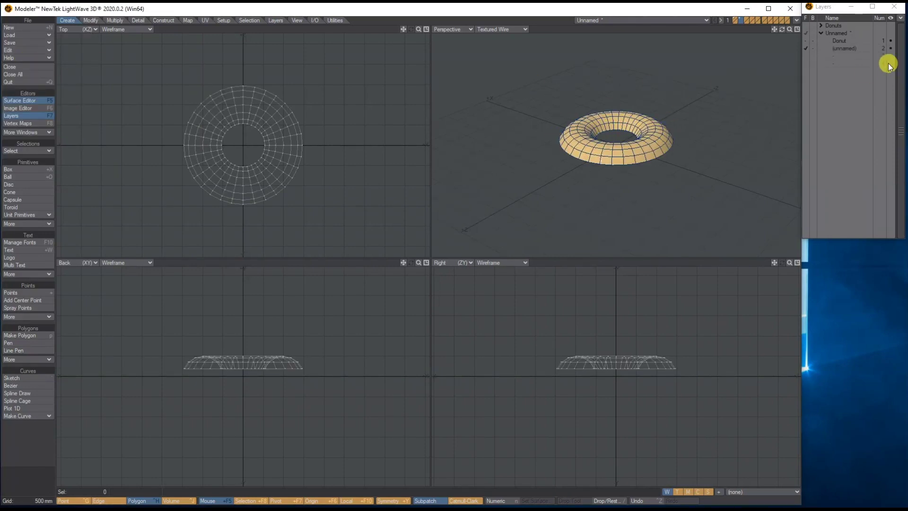
# - Compare the copied top with the Donut layer in the background, and return to only the second layer
pyautogui.click(813, 41)
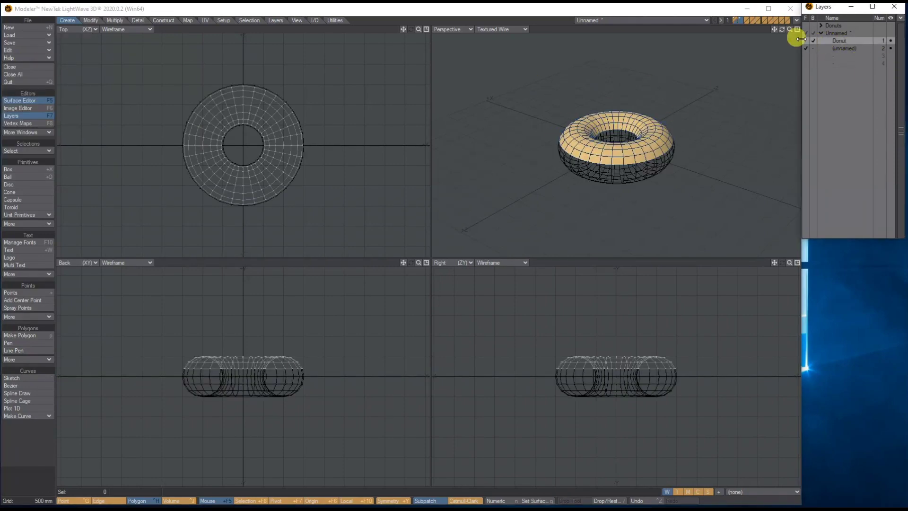
pyautogui.moveTo(782, 30); pyautogui.dragTo(788, 27)
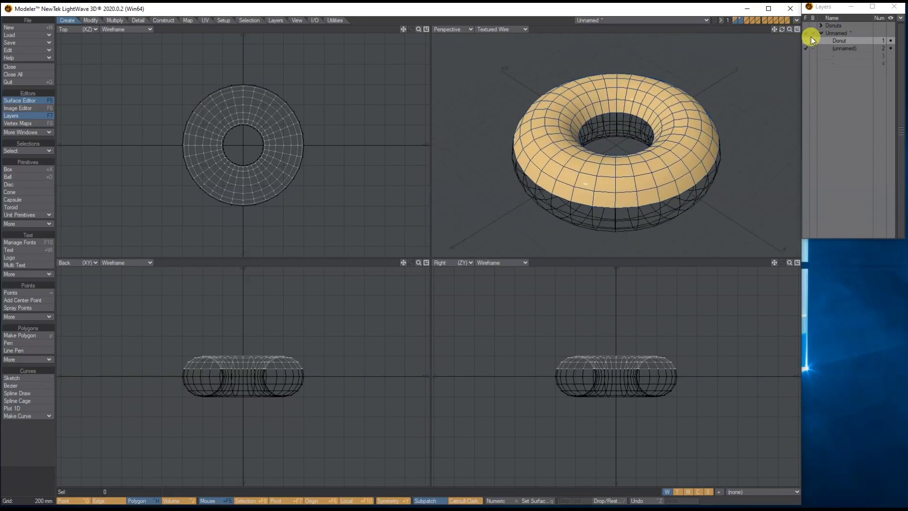
pyautogui.click(839, 48)
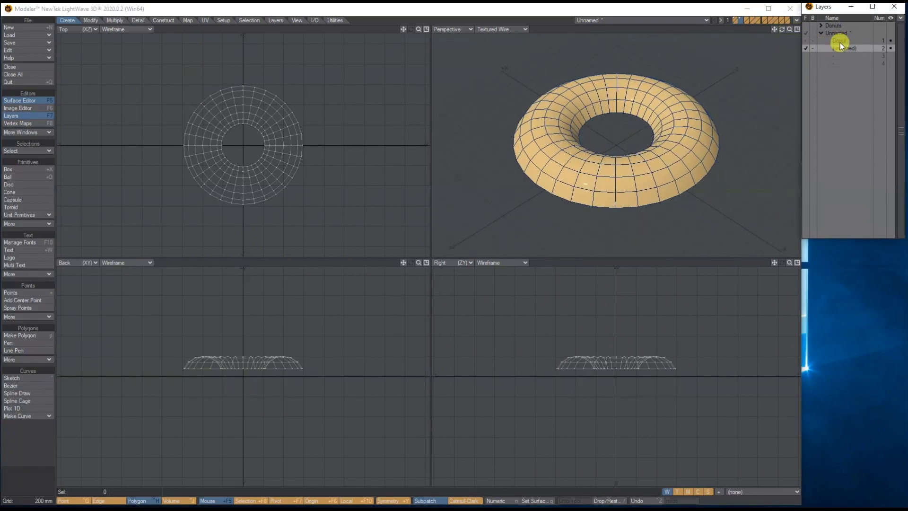
# - Switch repeatedly between the Donut layer and the second layer to compare the full toroid with the copied top
pyautogui.click(840, 42)
pyautogui.click(839, 47)
pyautogui.click(841, 41)
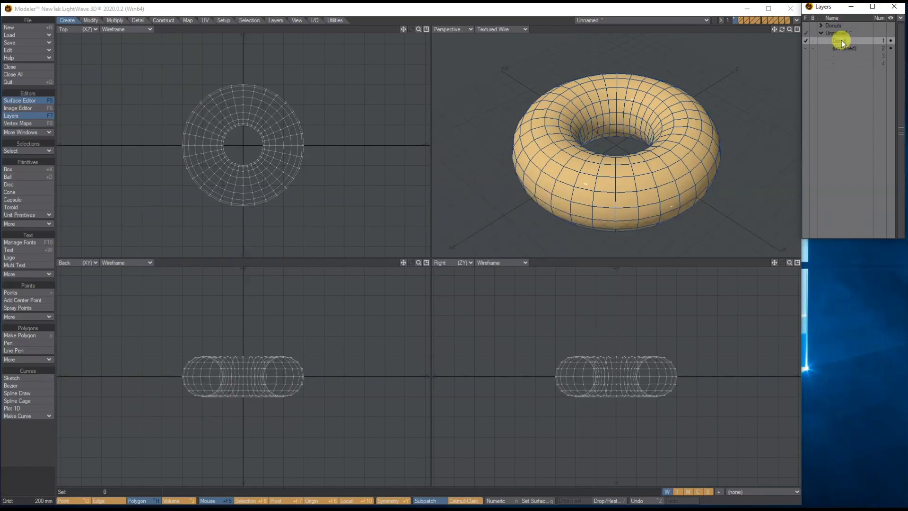
pyautogui.click(841, 46)
pyautogui.click(841, 42)
pyautogui.click(842, 48)
pyautogui.click(841, 41)
pyautogui.click(841, 46)
pyautogui.click(841, 39)
pyautogui.click(841, 47)
pyautogui.click(841, 41)
pyautogui.click(838, 49)
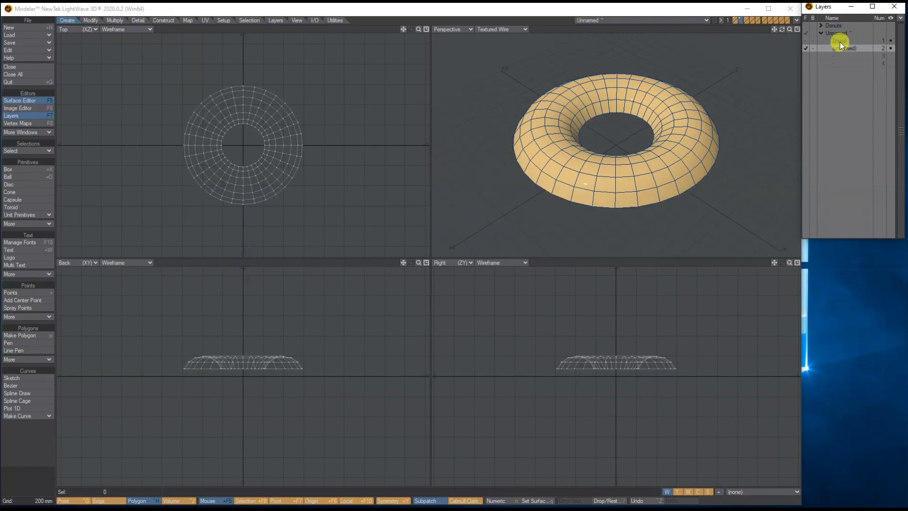
# - With both layers in the foreground, apply a Gaussian Jitter of 50 mm in X, Y and Z, and turn on subpatches
pyautogui.click(840, 41)
pyautogui.moveTo(781, 30); pyautogui.dragTo(796, 27)
pyautogui.click(805, 48)
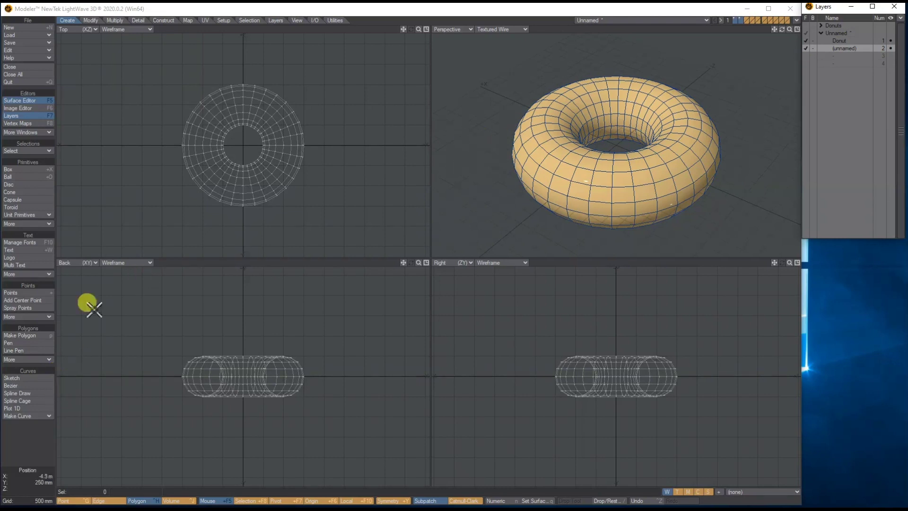
pyautogui.click(117, 19)
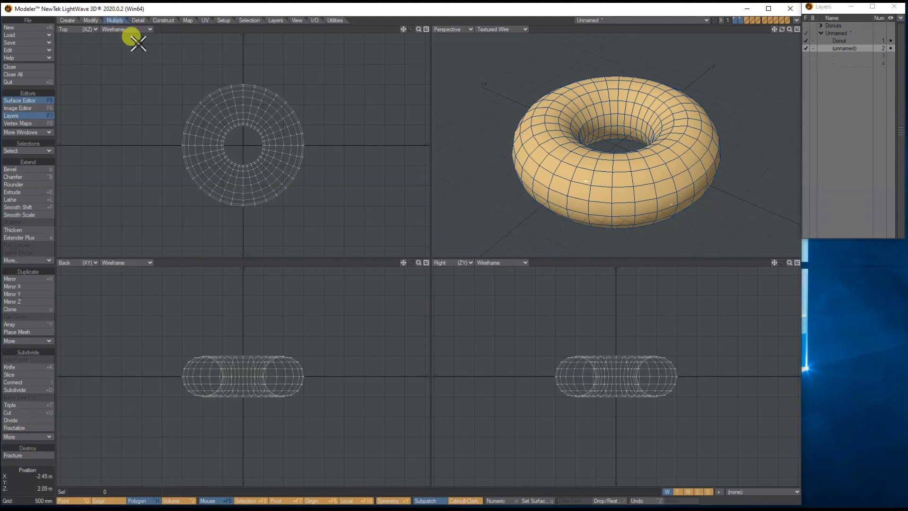
pyautogui.click(91, 20)
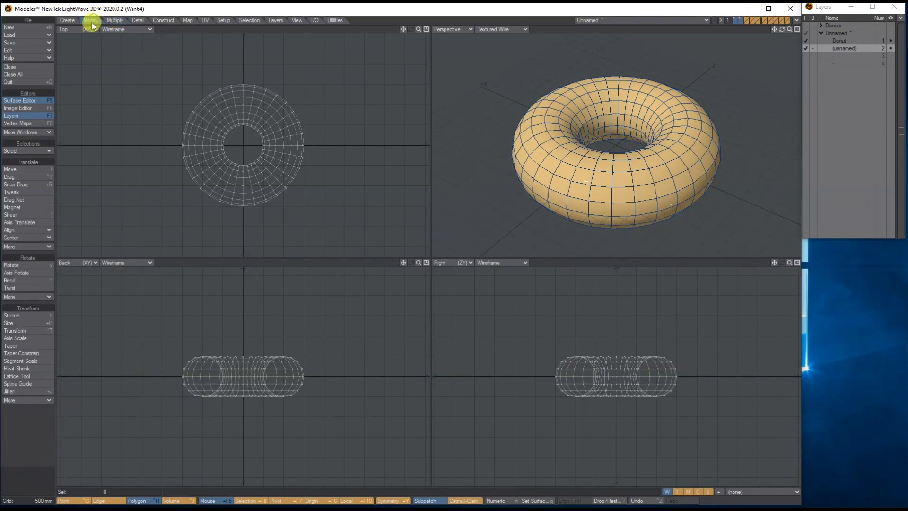
pyautogui.click(15, 390)
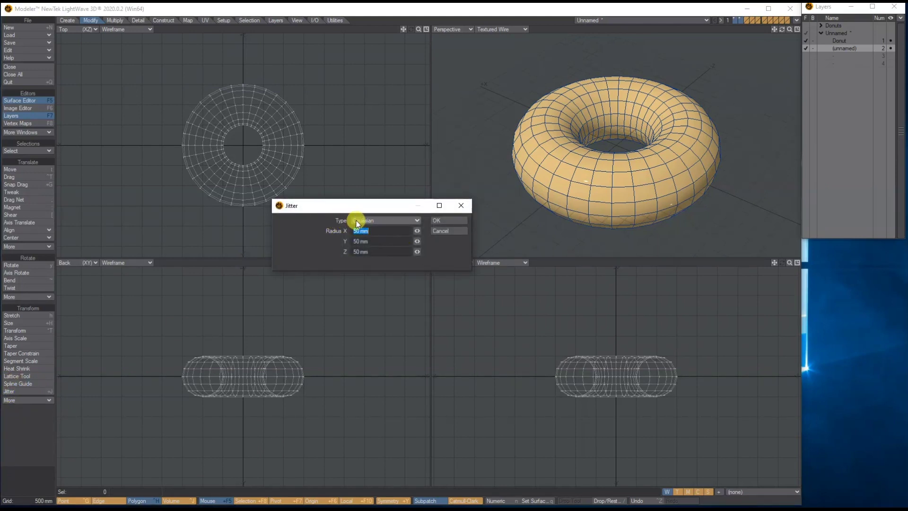
pyautogui.moveTo(375, 204); pyautogui.dragTo(365, 227)
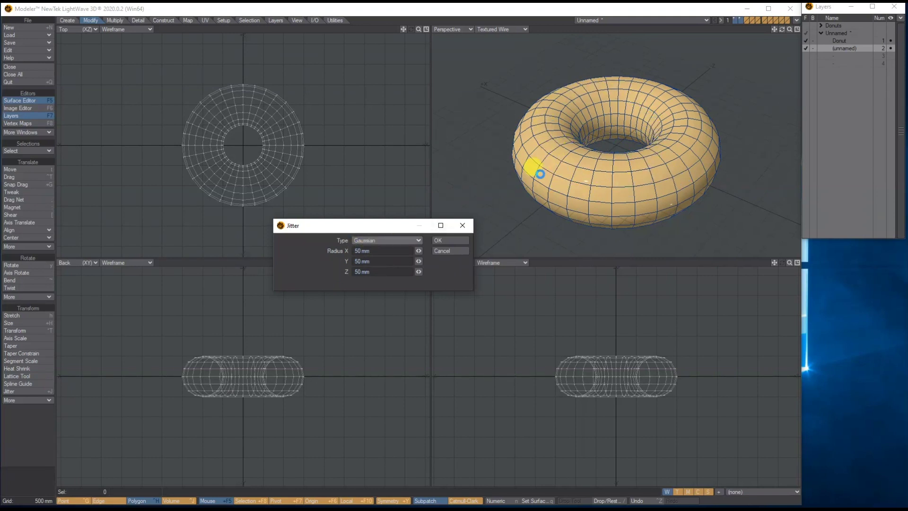
pyautogui.click(448, 241)
pyautogui.click(448, 240)
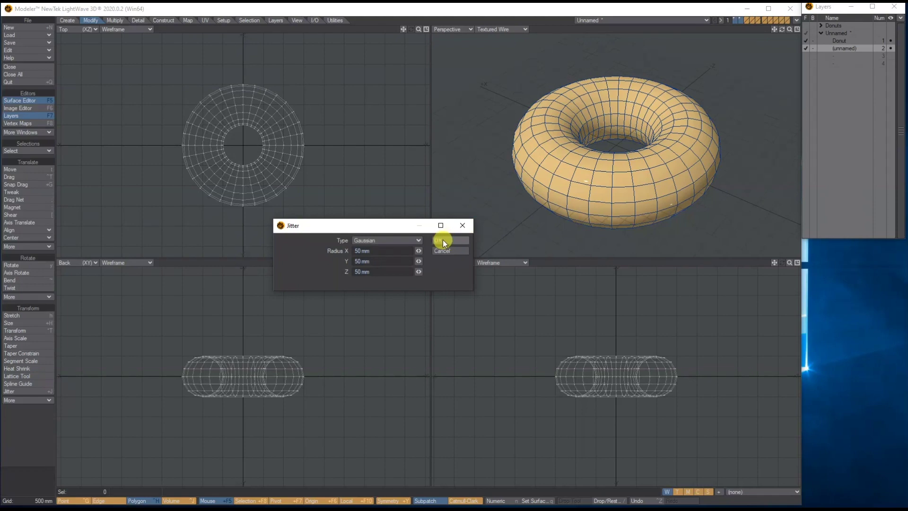
pyautogui.moveTo(781, 29); pyautogui.dragTo(780, 28)
pyautogui.press('Tab')
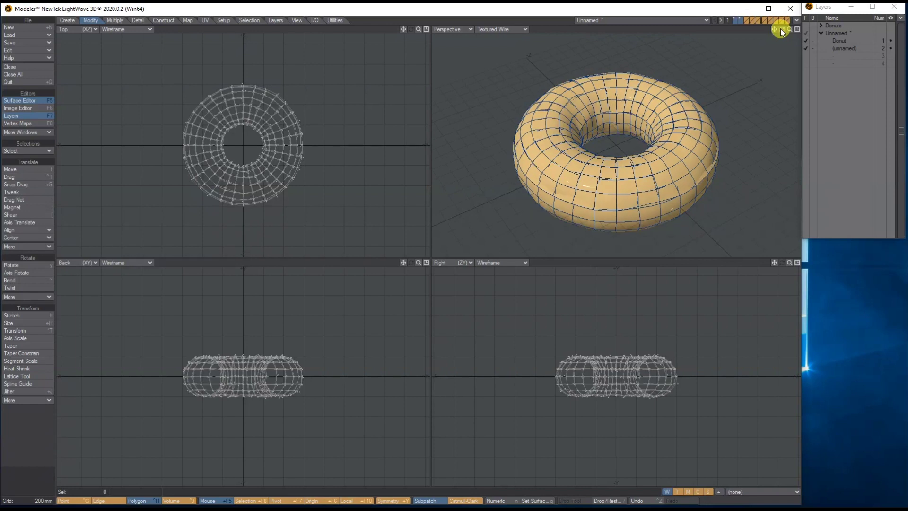
# - View the jittered Donut layer and second layer separately from different angles
pyautogui.click(841, 41)
pyautogui.moveTo(782, 31); pyautogui.dragTo(781, 31)
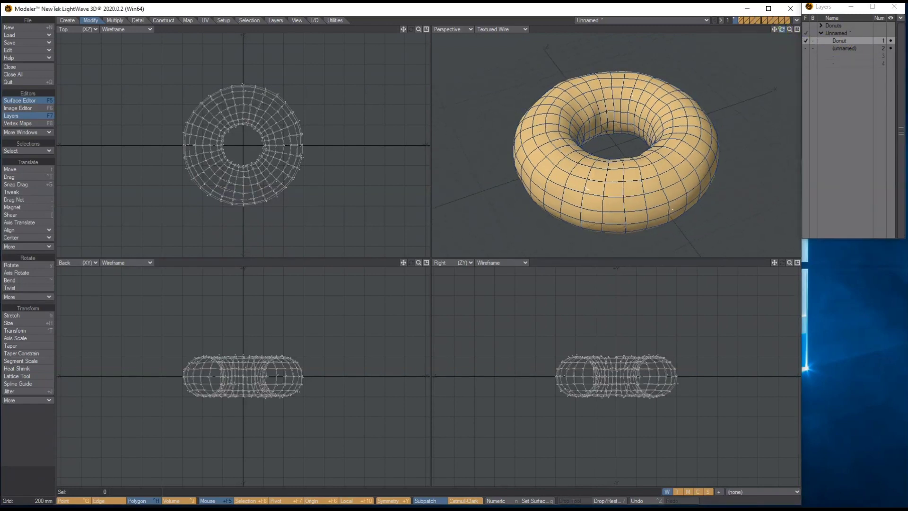
pyautogui.click(845, 48)
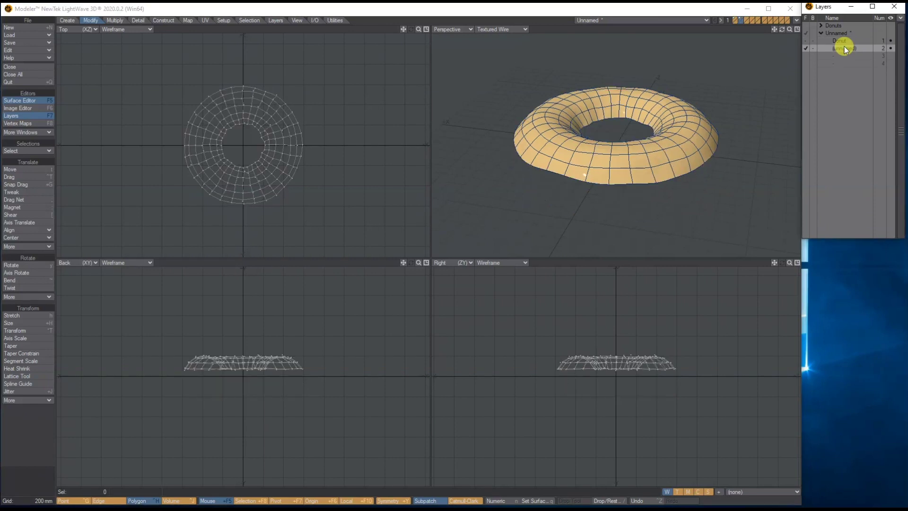
pyautogui.click(834, 41)
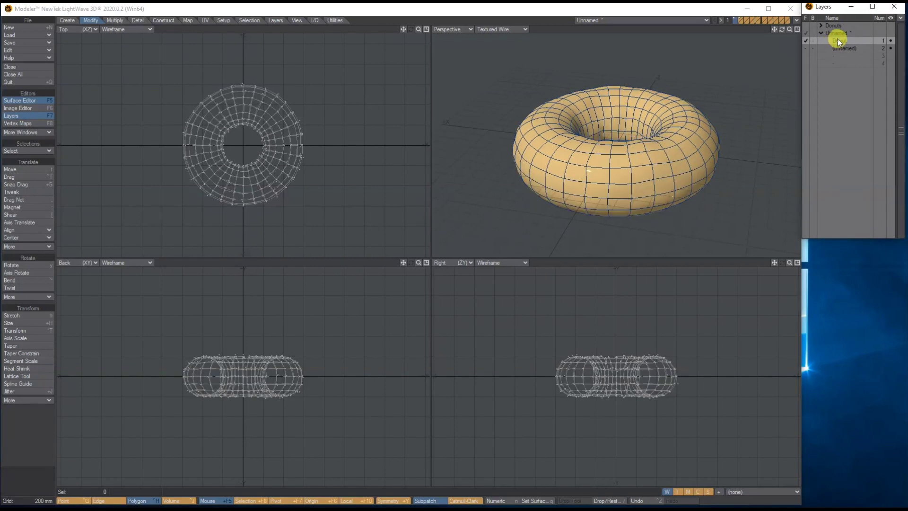
pyautogui.moveTo(782, 29)
pyautogui.mouseDown()
pyautogui.moveTo(782, 40)
pyautogui.moveTo(782, 3)
pyautogui.moveTo(780, 46)
pyautogui.moveTo(774, 35)
pyautogui.moveTo(787, 38)
pyautogui.mouseUp()
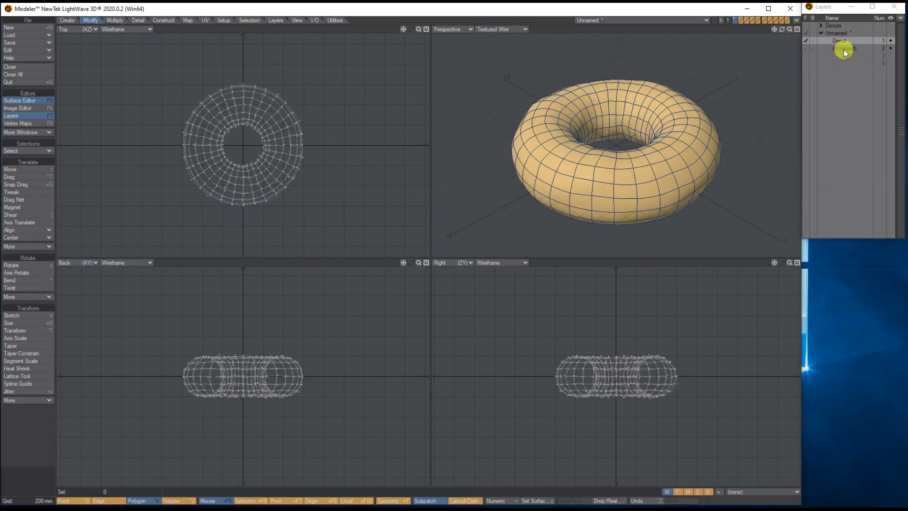
# - Thicken the second layer's top shell slightly outward, with the Donut layer shown in the background
pyautogui.click(845, 48)
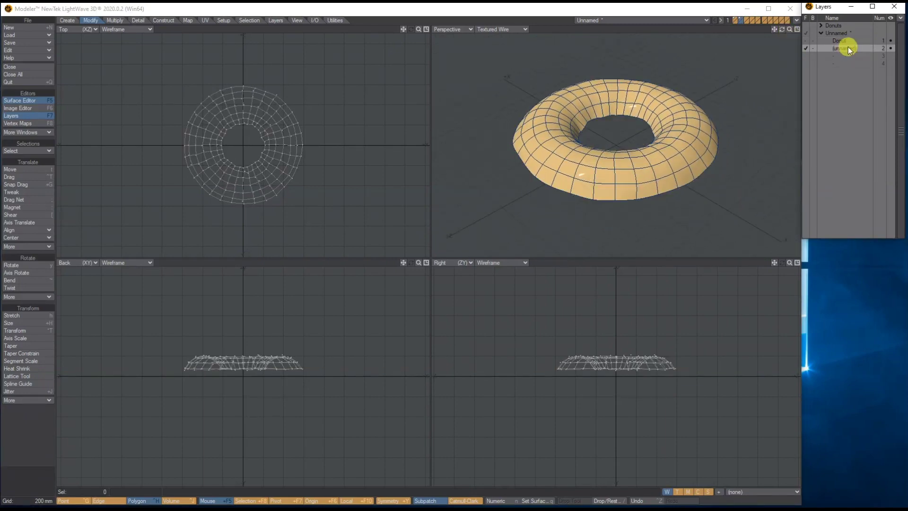
pyautogui.click(812, 42)
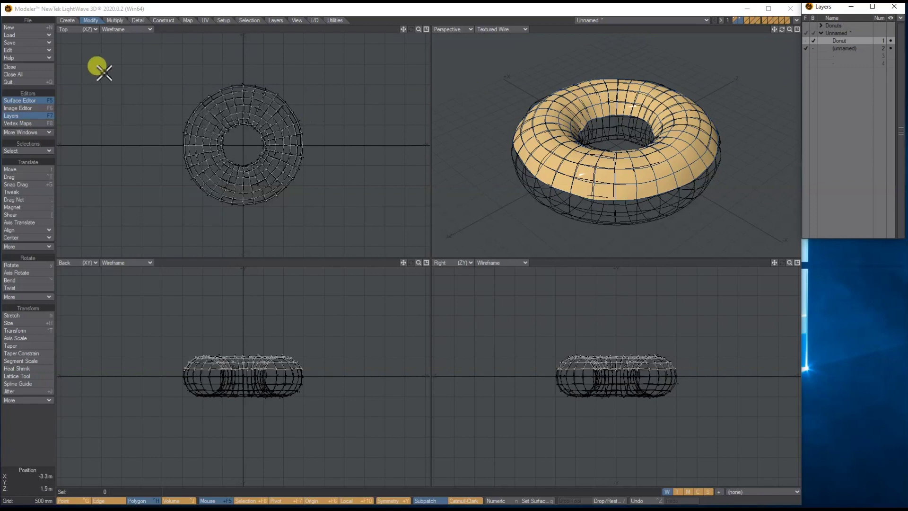
pyautogui.click(114, 20)
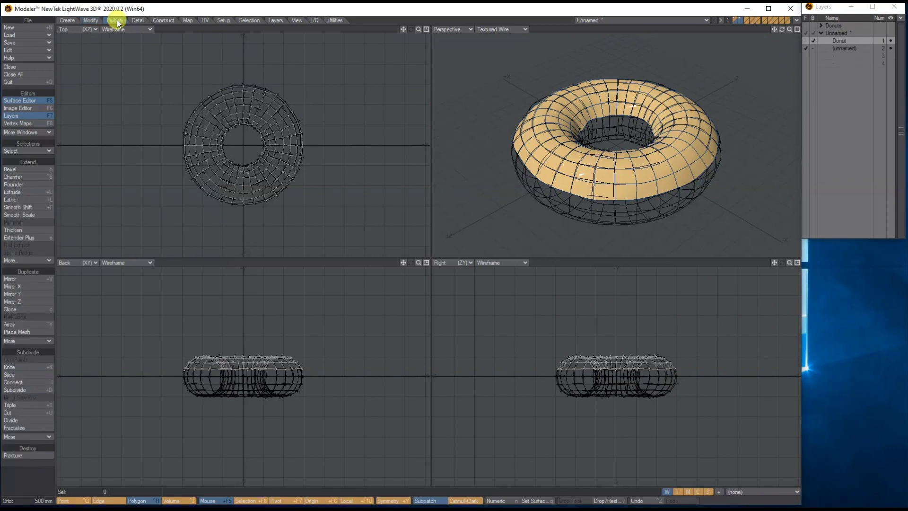
pyautogui.click(36, 230)
pyautogui.moveTo(254, 373); pyautogui.dragTo(261, 352)
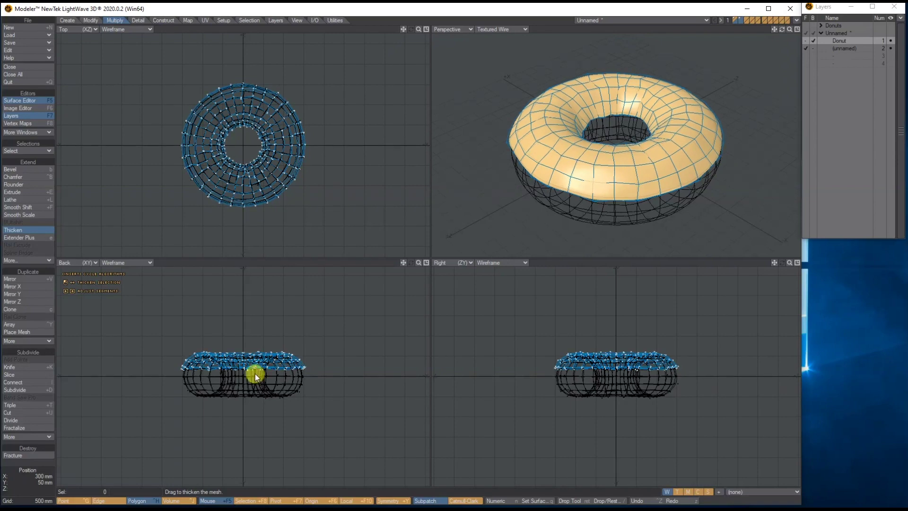
# - Bring both layers to the foreground, inspect the thickened shell from below, and toggle the subpatch state
pyautogui.click(806, 33)
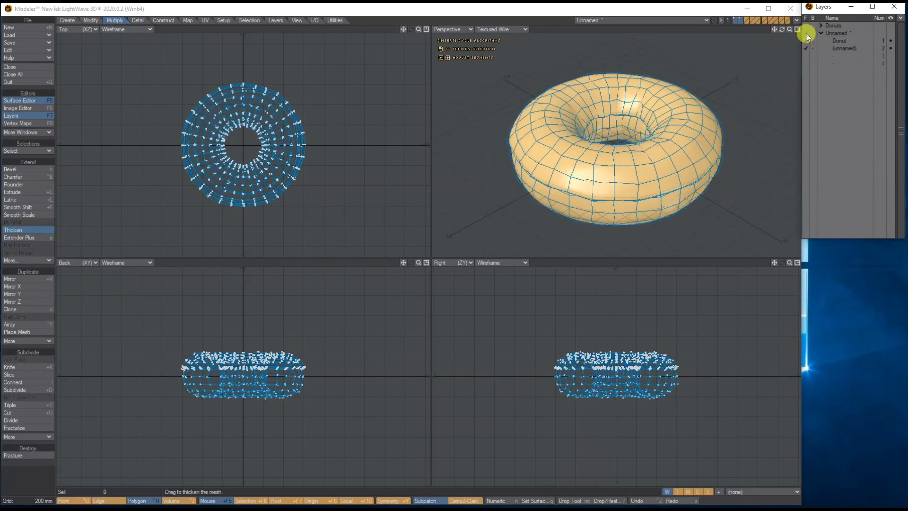
pyautogui.moveTo(781, 29); pyautogui.dragTo(776, 10)
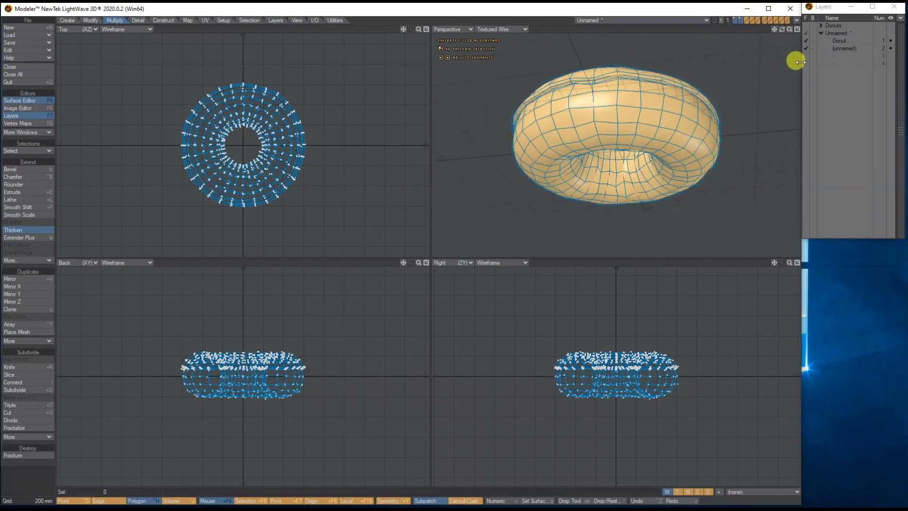
pyautogui.press('Tab')
pyautogui.moveTo(782, 29); pyautogui.dragTo(800, 39)
# - Rename the second layer Ice and assign it a surface named Ice with the pink colour 255, 46, 204
pyautogui.doubleClick(848, 47)
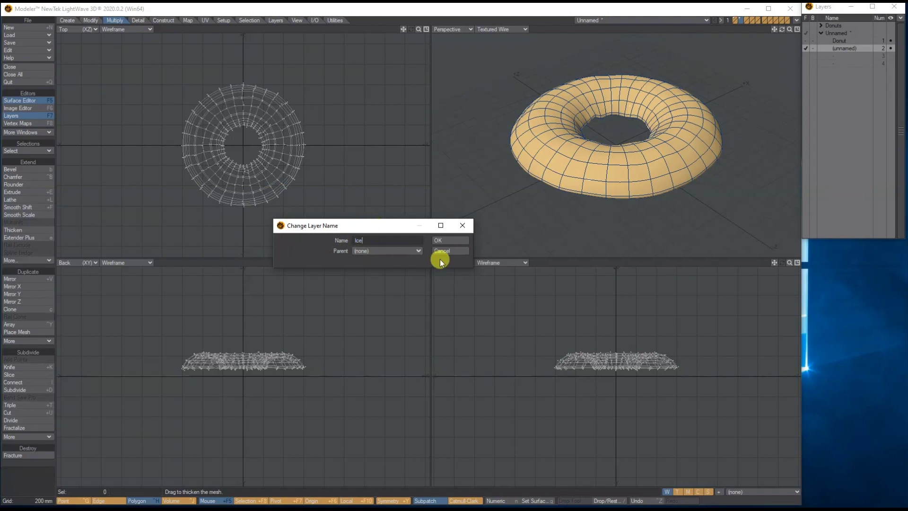
pyautogui.click(438, 240)
pyautogui.press('q')
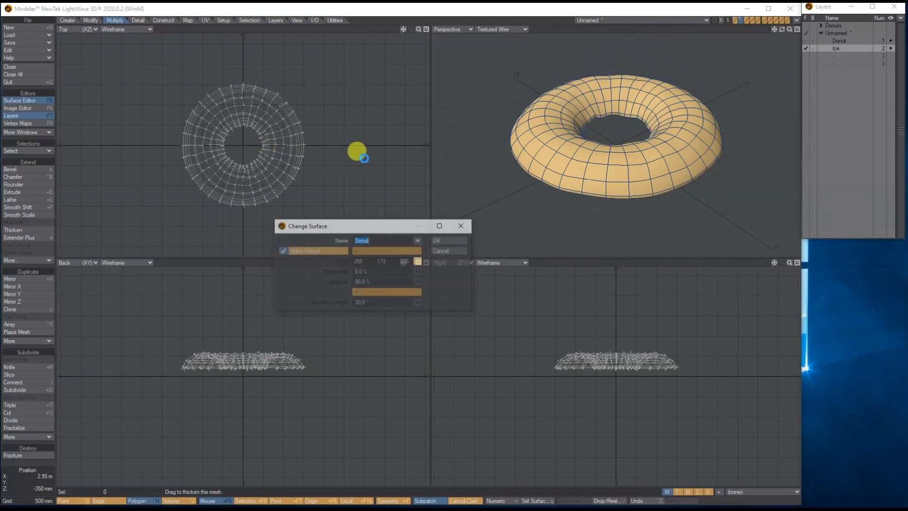
pyautogui.write('Ice')
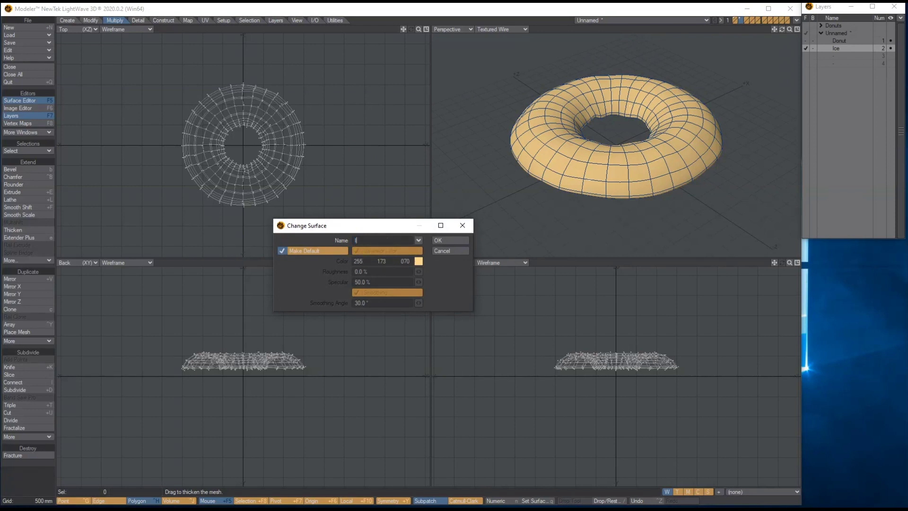
pyautogui.click(419, 260)
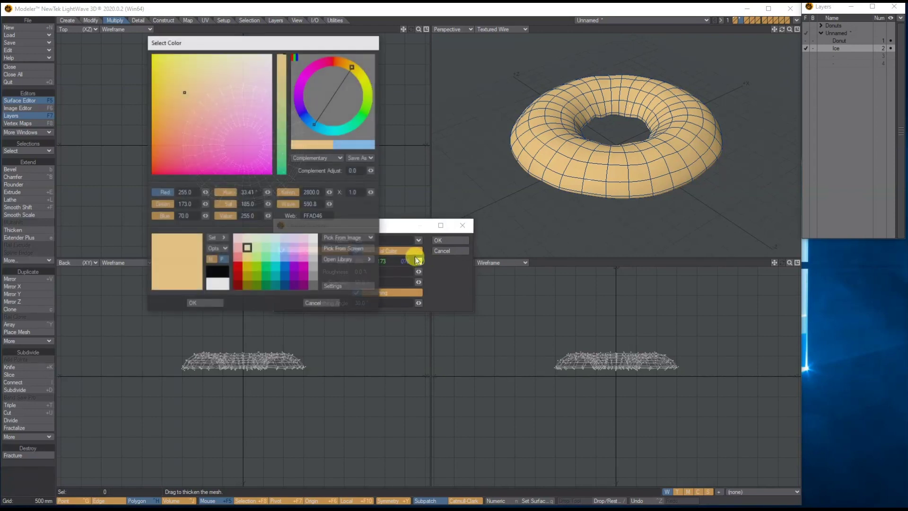
pyautogui.click(306, 260)
pyautogui.click(307, 258)
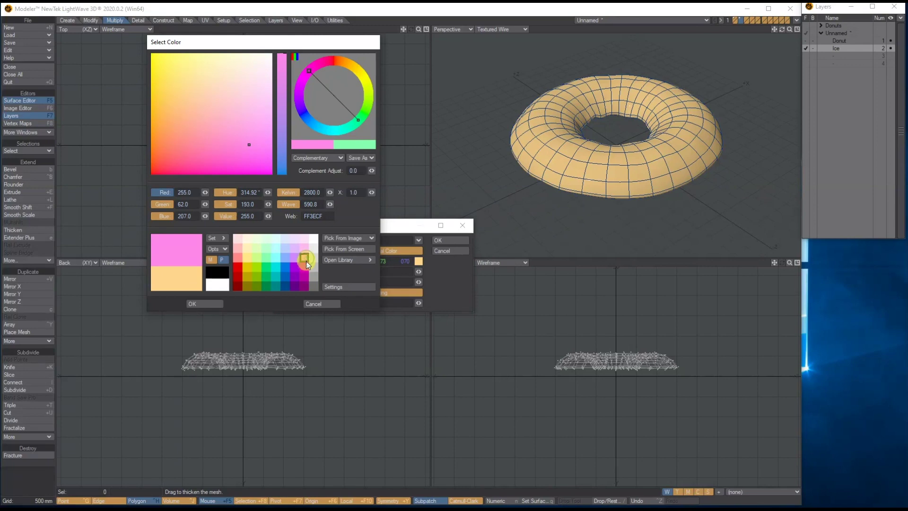
pyautogui.moveTo(226, 157); pyautogui.dragTo(235, 156)
pyautogui.click(205, 304)
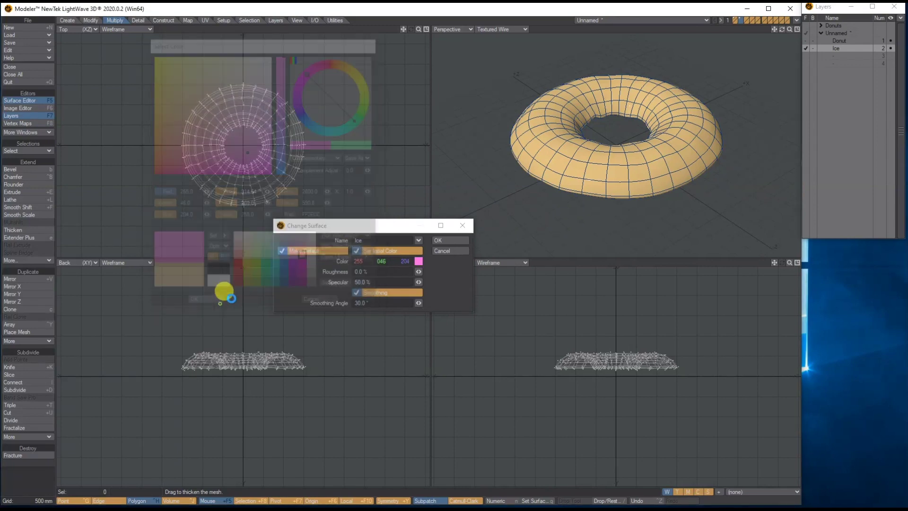
pyautogui.click(451, 240)
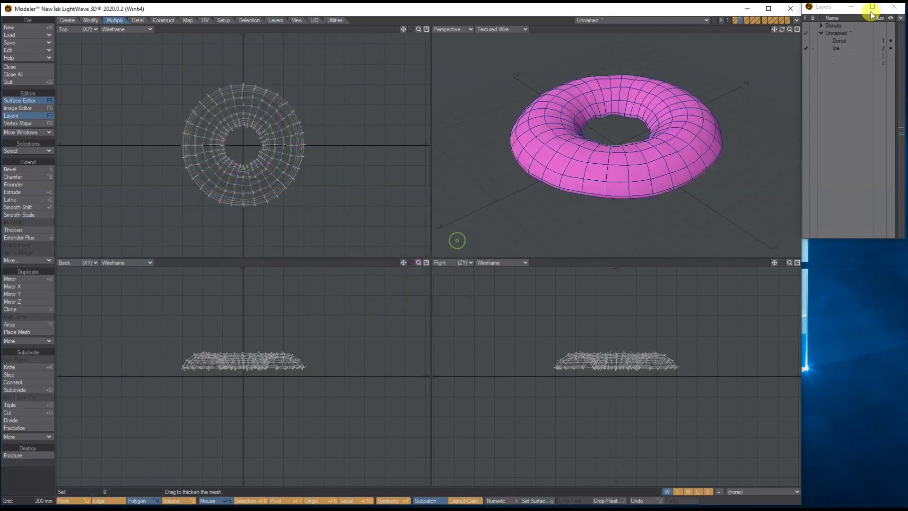
# - Show the Donut layer together with the Ice layer and inspect the iced donut from several angles
pyautogui.keyDown('shift'); pyautogui.click(805, 39); pyautogui.keyUp('shift')
pyautogui.moveTo(782, 30)
pyautogui.mouseDown()
pyautogui.moveTo(782, 14)
pyautogui.moveTo(785, 55)
pyautogui.moveTo(788, 27)
pyautogui.moveTo(782, 44)
pyautogui.mouseUp()
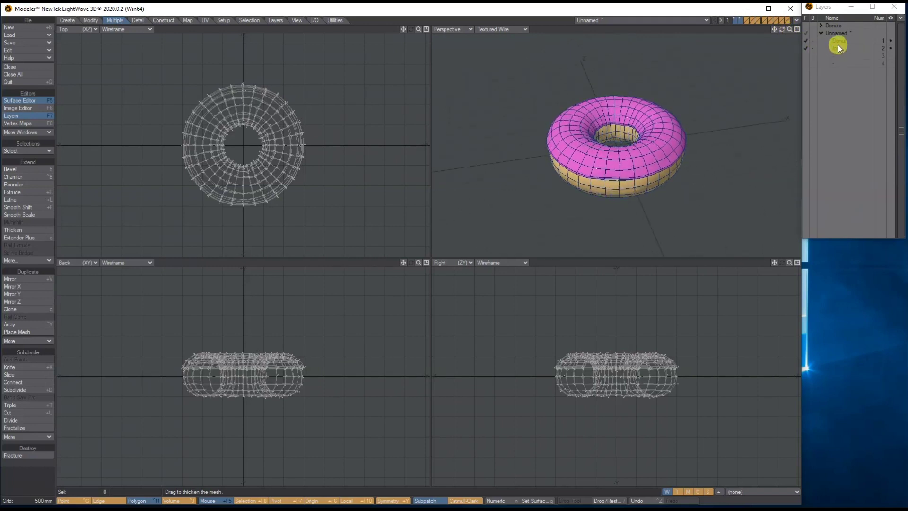
pyautogui.moveTo(787, 27); pyautogui.dragTo(780, 30)
# - Select the points at one spot on the icing's outer lower edge and move them about 80 mm down as a drip
pyautogui.hotkey('ctrl', 'g')
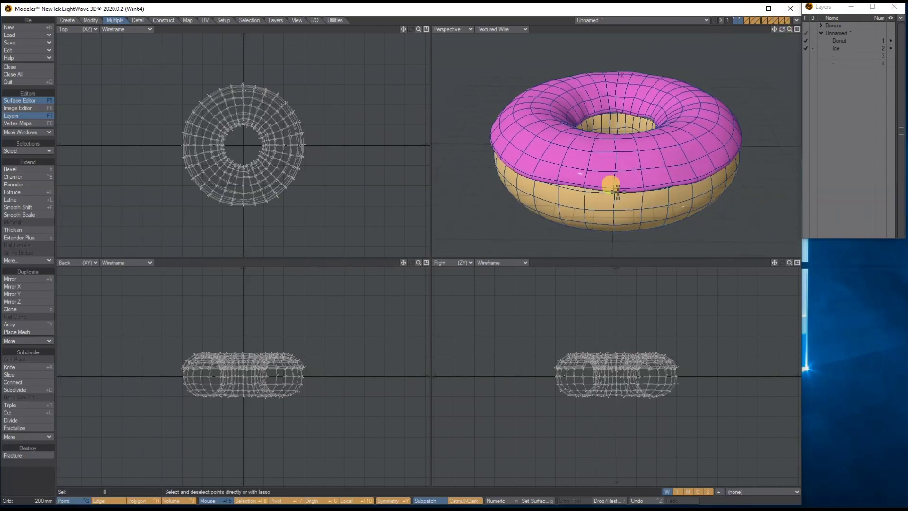
pyautogui.click(617, 190)
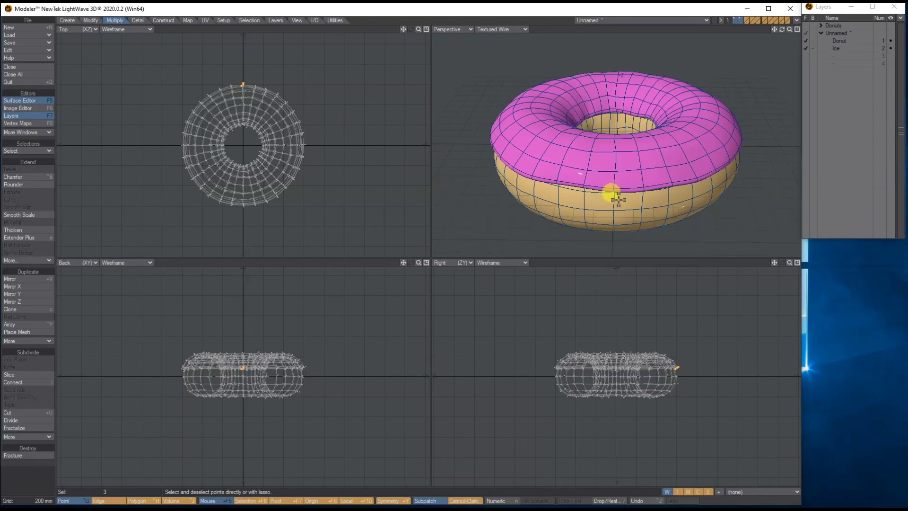
pyautogui.press('t')
pyautogui.moveTo(618, 197); pyautogui.dragTo(616, 204)
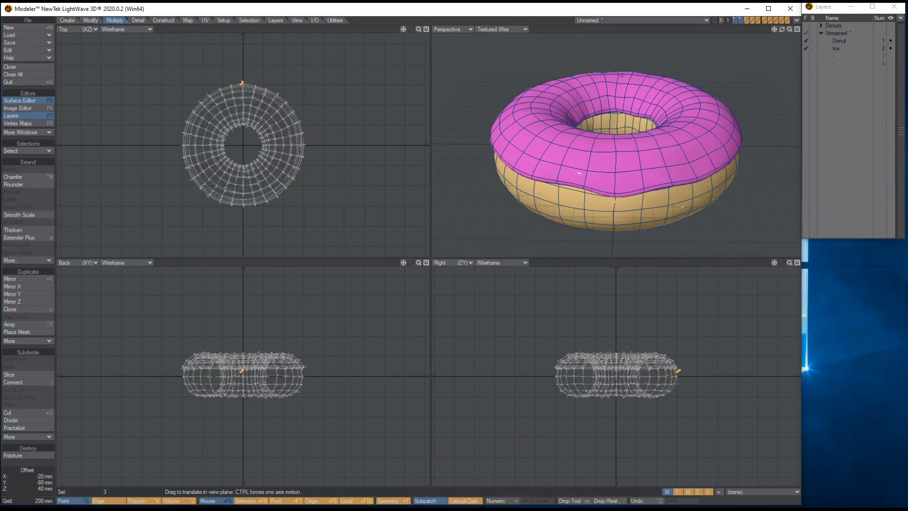
pyautogui.press('space')
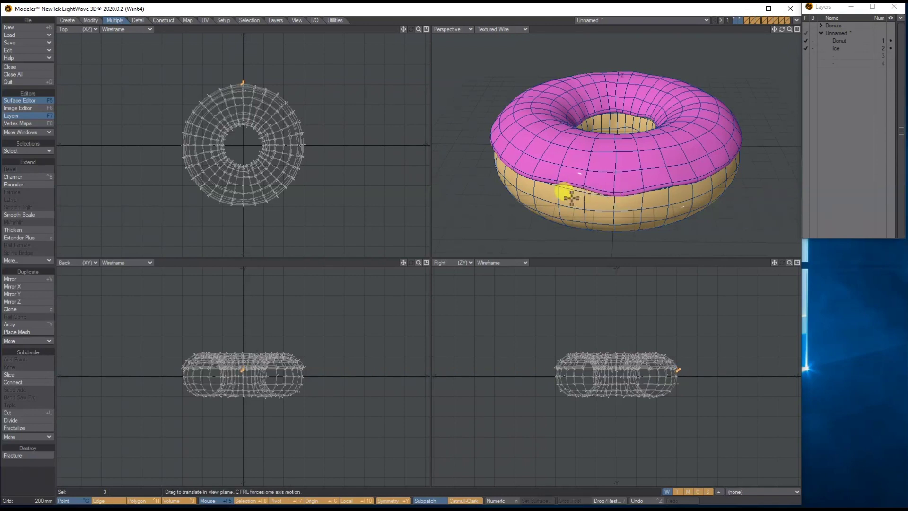
pyautogui.press('/')
# - Select two points elsewhere on the icing's outer lower edge, move them about 40 mm up, and clear the selection
pyautogui.moveTo(783, 31); pyautogui.dragTo(782, 28)
pyautogui.moveTo(612, 159)
pyautogui.mouseDown()
pyautogui.moveTo(636, 162)
pyautogui.moveTo(623, 163)
pyautogui.mouseUp()
pyautogui.press('t')
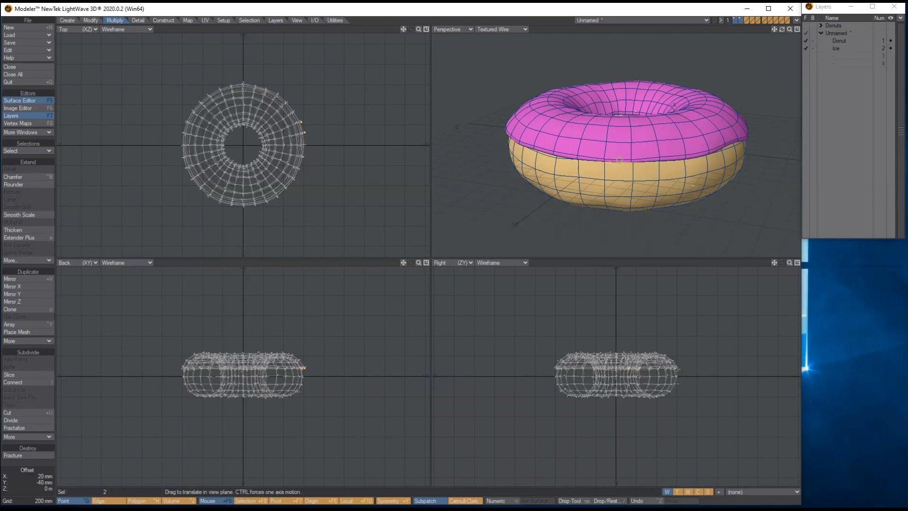
pyautogui.moveTo(623, 163); pyautogui.dragTo(624, 155)
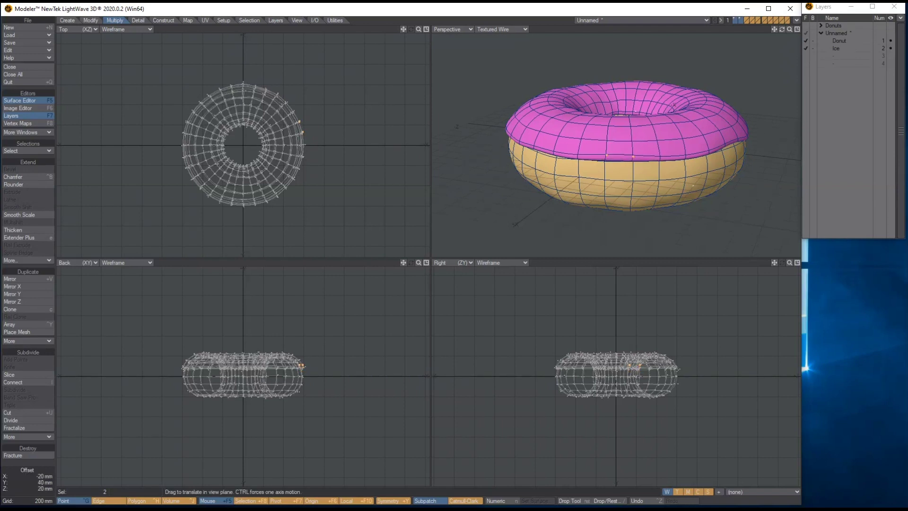
pyautogui.press('Return')
pyautogui.press('/')
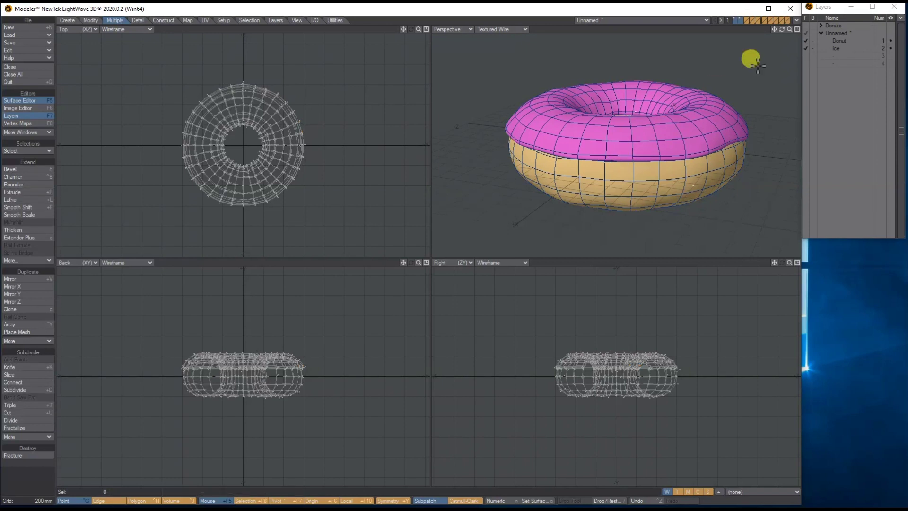
# - Set the Ice layer as the foreground layer with the Donut layer as background reference
pyautogui.click(836, 48)
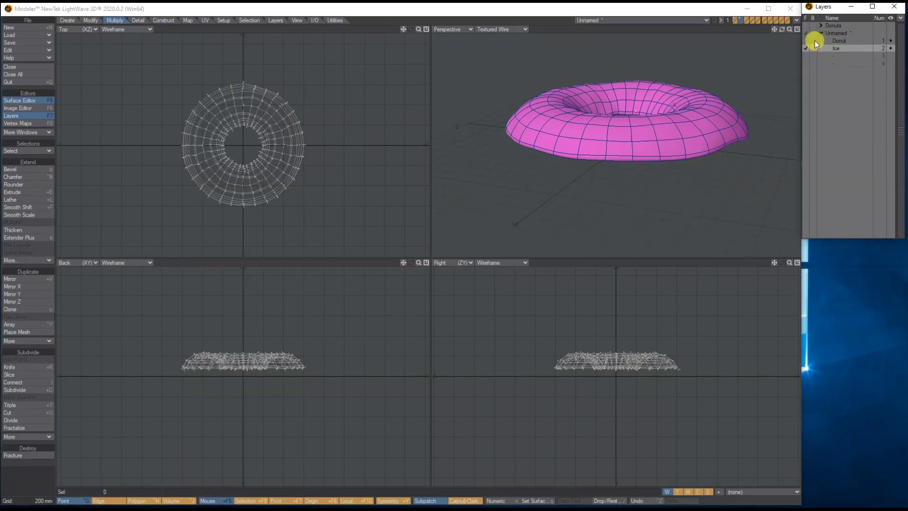
pyautogui.click(815, 41)
pyautogui.click(837, 40)
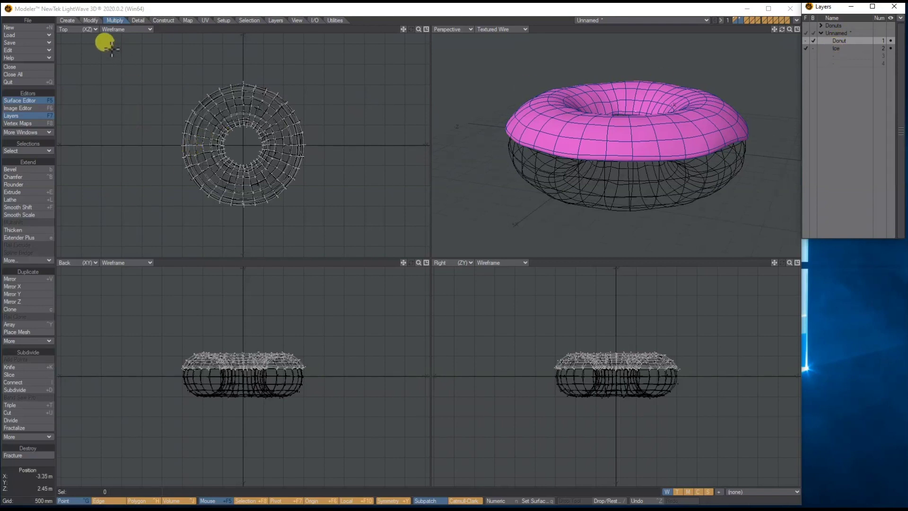
# - With the Magnet tool centred on the icing's front outer edge, pull that edge down into a drip
pyautogui.click(91, 20)
pyautogui.click(18, 206)
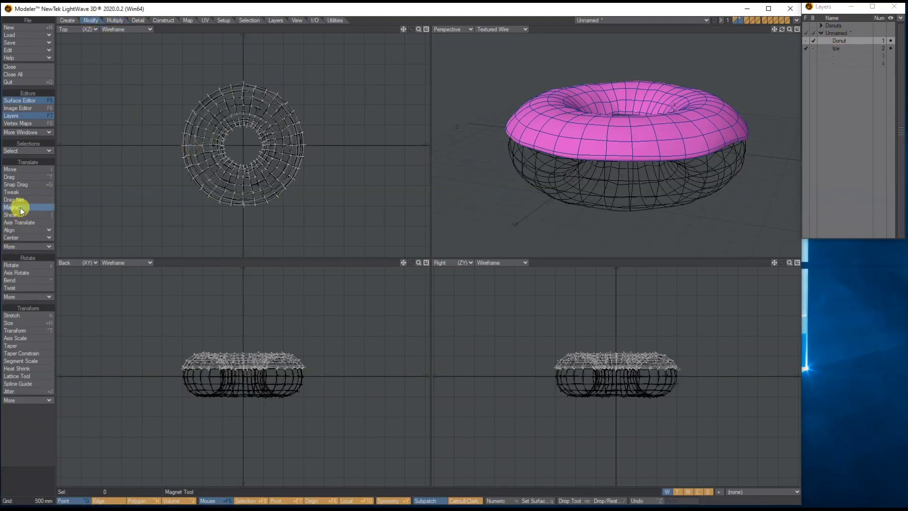
pyautogui.click(244, 372)
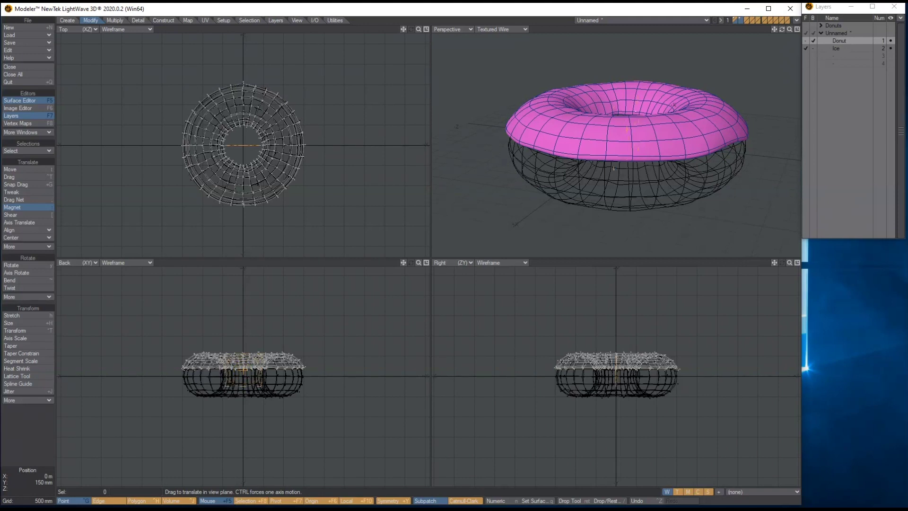
pyautogui.click(243, 144)
pyautogui.click(243, 146)
pyautogui.moveTo(245, 146); pyautogui.dragTo(245, 204)
pyautogui.moveTo(554, 370); pyautogui.dragTo(556, 370)
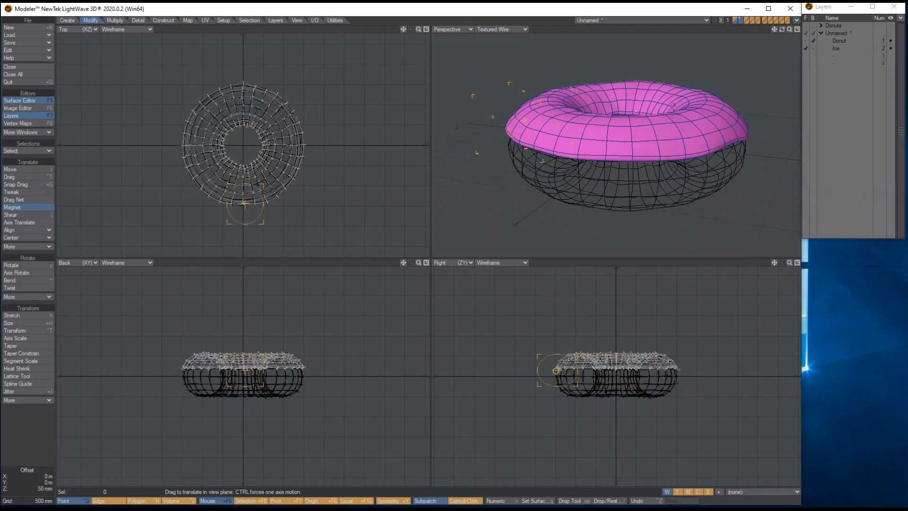
pyautogui.moveTo(781, 29)
pyautogui.mouseDown()
pyautogui.moveTo(762, 29)
pyautogui.moveTo(777, 33)
pyautogui.mouseUp()
pyautogui.moveTo(555, 371); pyautogui.dragTo(555, 372)
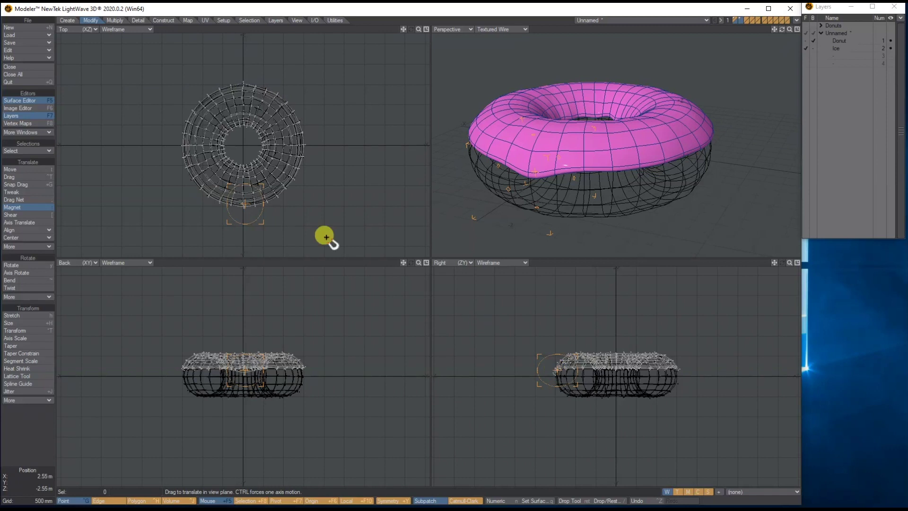
# - Move the Magnet's range to the icing's outer edge on the positive X side, pull another drip down and slightly inward, and drop the tool
pyautogui.moveTo(244, 203); pyautogui.dragTo(300, 167, button='right')
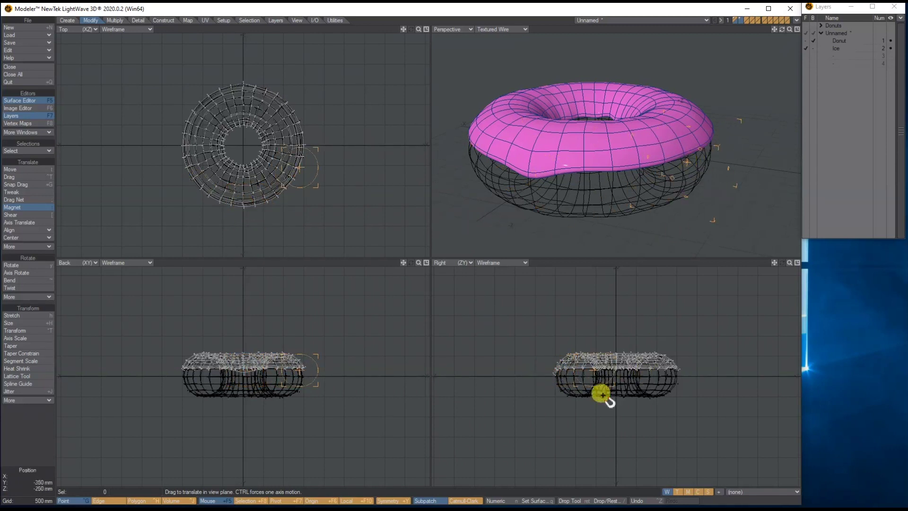
pyautogui.moveTo(593, 373); pyautogui.dragTo(593, 369)
pyautogui.click(774, 35)
pyautogui.moveTo(781, 29)
pyautogui.mouseDown()
pyautogui.moveTo(737, 31)
pyautogui.moveTo(781, 32)
pyautogui.moveTo(768, 37)
pyautogui.mouseUp()
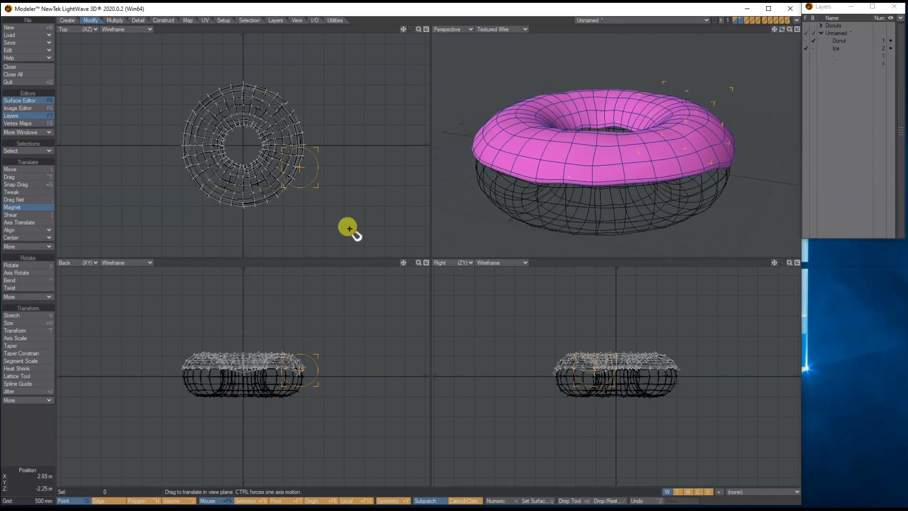
pyautogui.moveTo(303, 167); pyautogui.dragTo(300, 168)
pyautogui.press('Return')
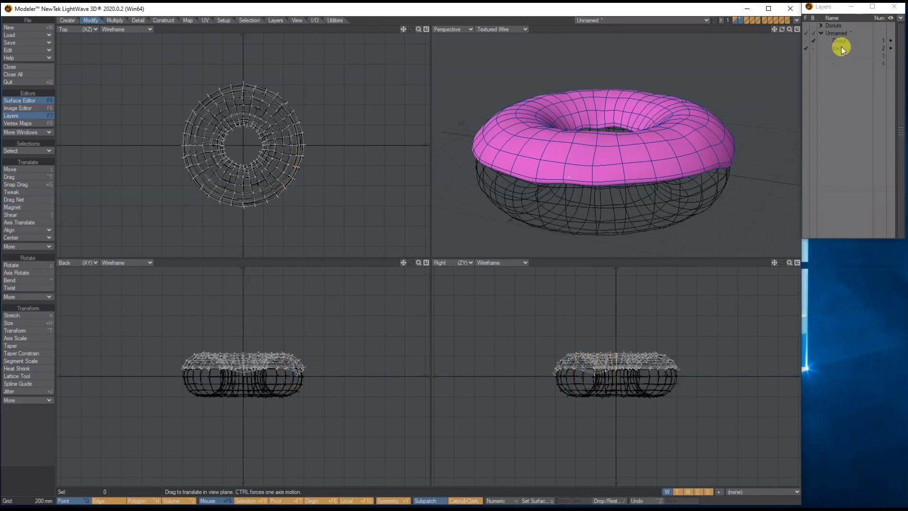
pyautogui.moveTo(781, 28); pyautogui.dragTo(661, 116)
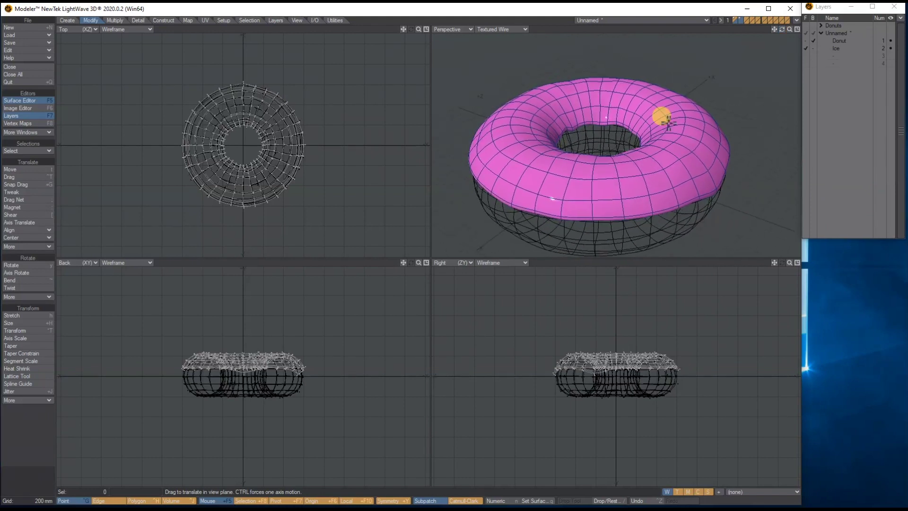
# - Add a capsule in the empty third layer with the Donut and Ice layers as background, and open its numeric settings
pyautogui.click(840, 56)
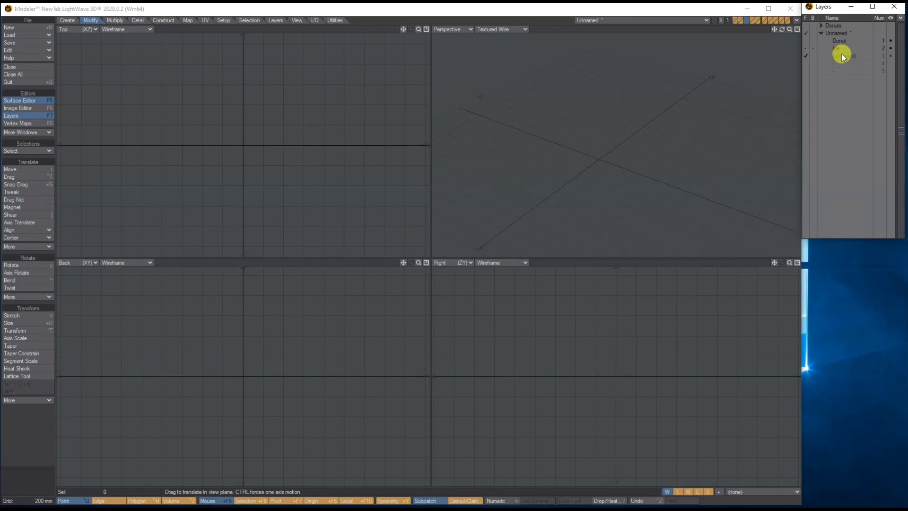
pyautogui.click(812, 47)
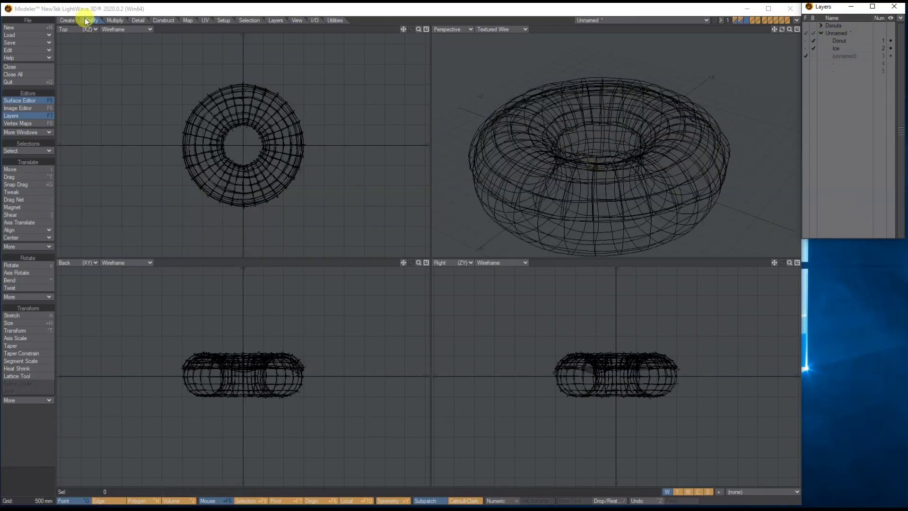
pyautogui.click(67, 20)
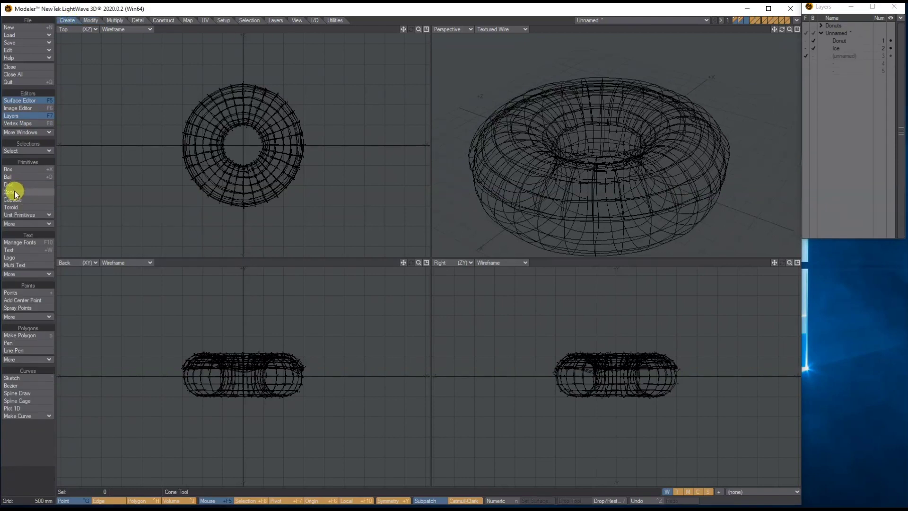
pyautogui.click(13, 201)
pyautogui.press('n')
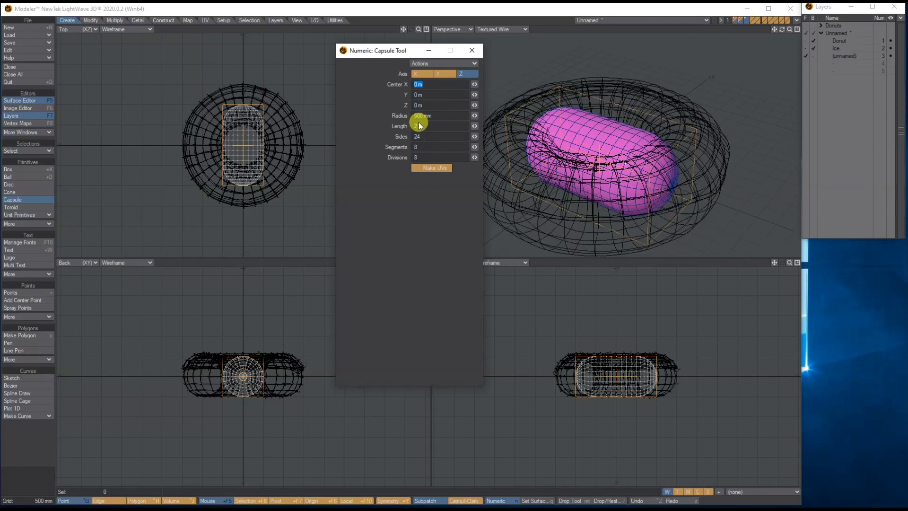
# - Size the capsule as a small sprinkle with radius 12 mm, length 78 mm, 12 sides and 5 segments
pyautogui.moveTo(475, 114); pyautogui.dragTo(474, 130)
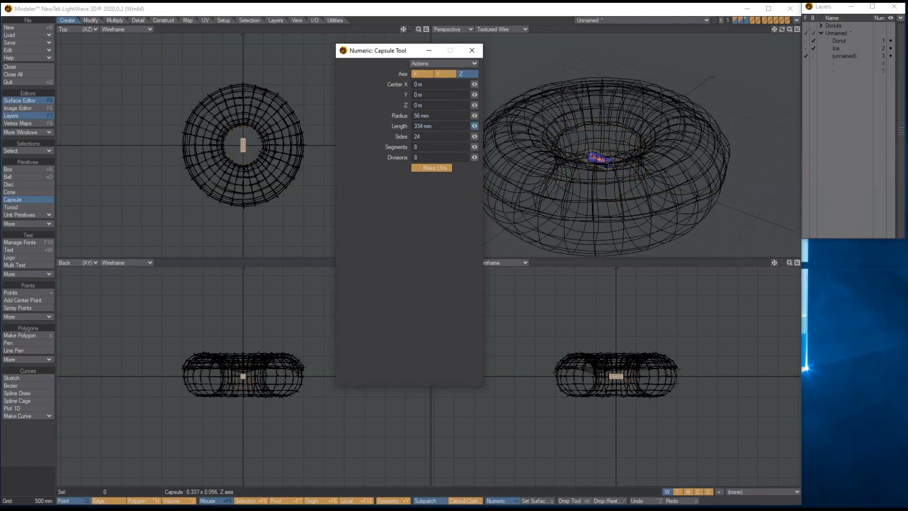
pyautogui.click(420, 29)
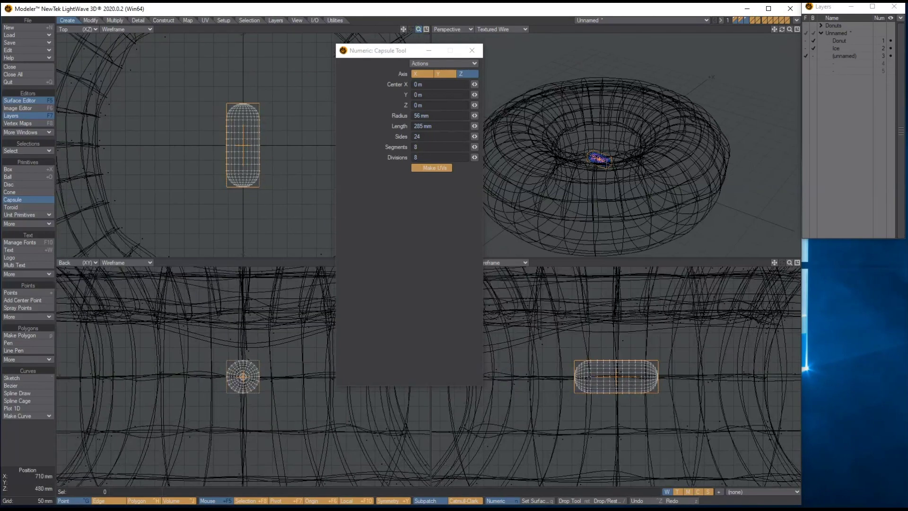
pyautogui.moveTo(475, 114); pyautogui.dragTo(474, 121)
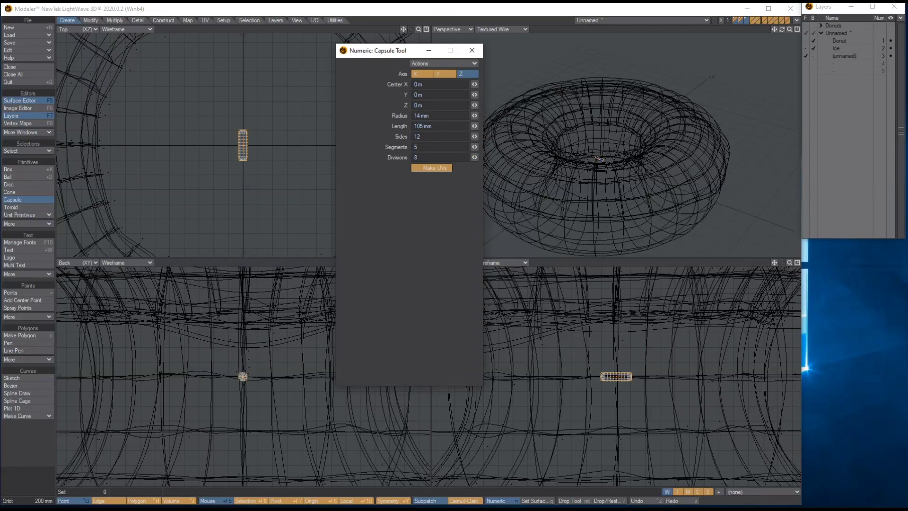
pyautogui.click(418, 29)
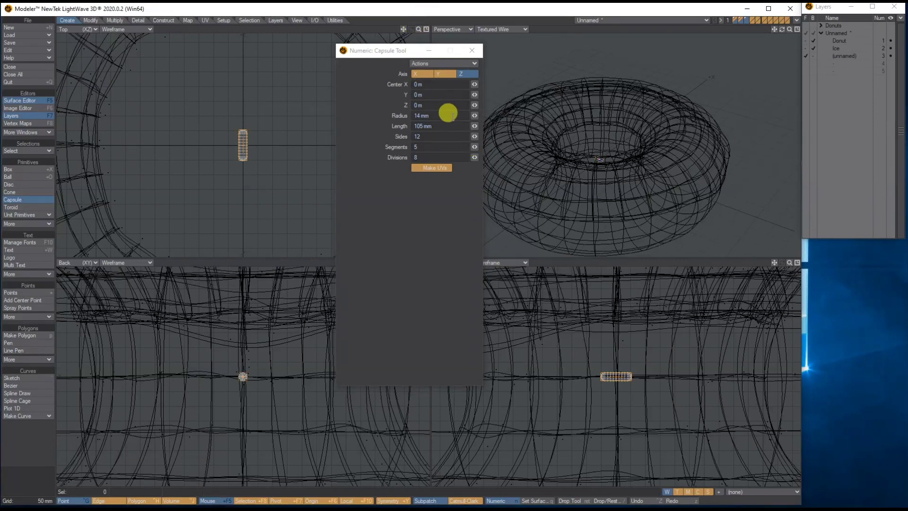
pyautogui.moveTo(475, 118); pyautogui.dragTo(474, 128)
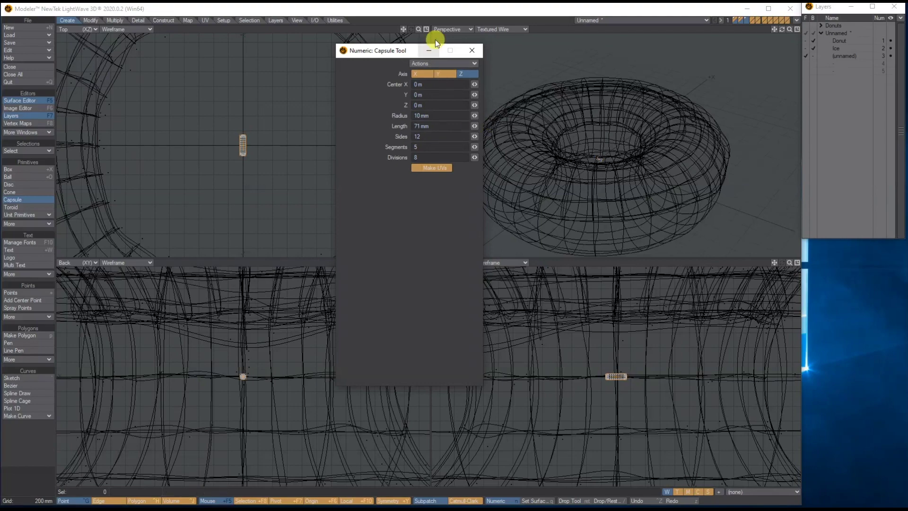
pyautogui.click(416, 27)
pyautogui.moveTo(418, 29)
pyautogui.mouseDown()
pyautogui.moveTo(360, 29)
pyautogui.moveTo(432, 29)
pyautogui.mouseUp()
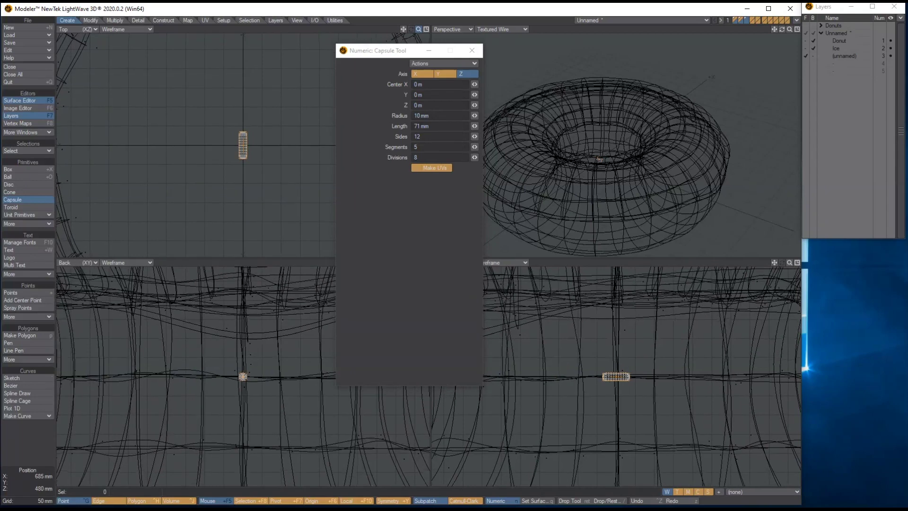
pyautogui.moveTo(474, 126); pyautogui.dragTo(476, 117)
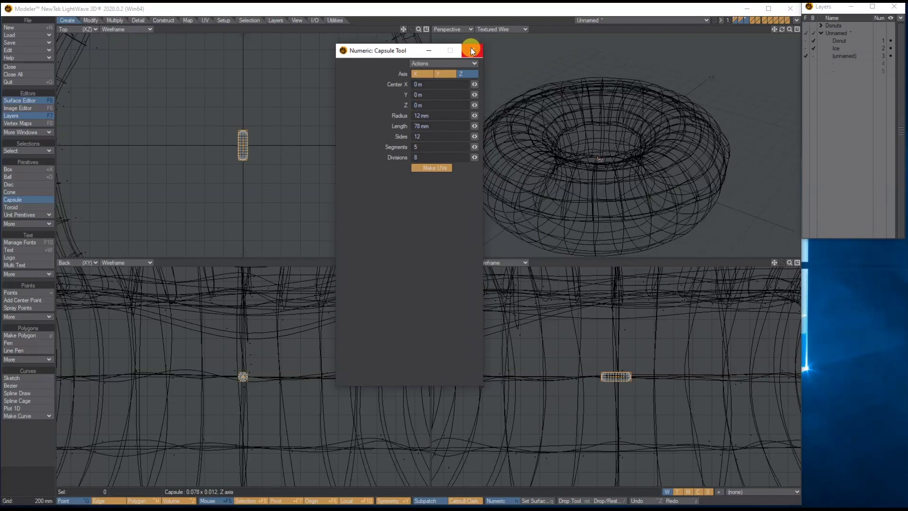
pyautogui.click(471, 51)
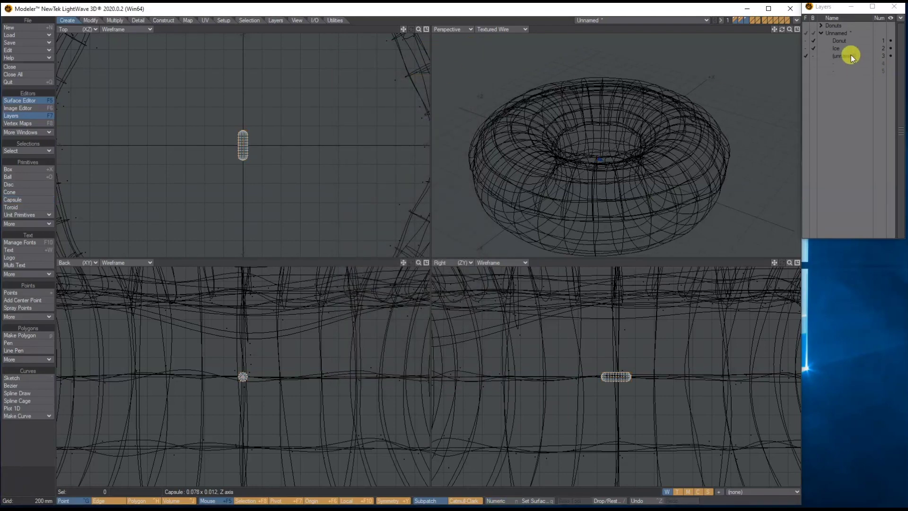
# - Rename the capsule's layer 1
pyautogui.doubleClick(851, 56)
pyautogui.write('1')
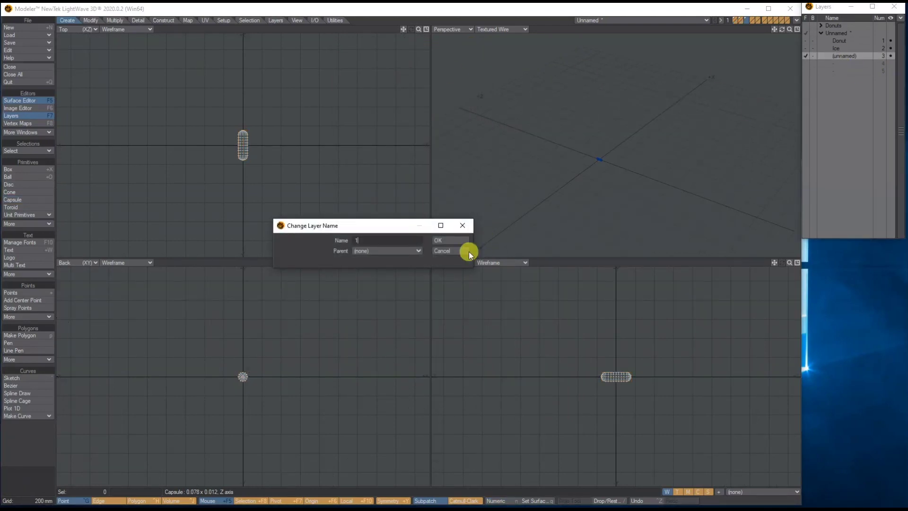
pyautogui.click(462, 225)
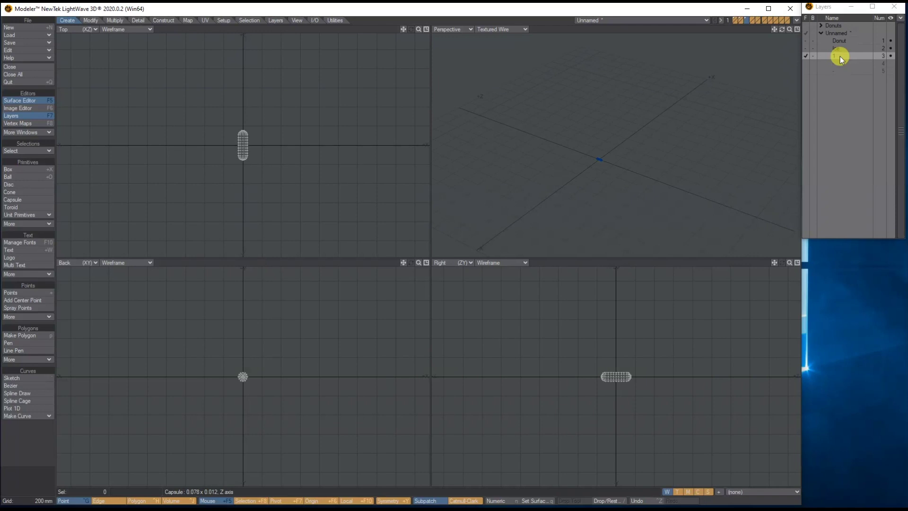
# - Assign the capsule a surface named White with the colour 255, 255, 255
pyautogui.press('q')
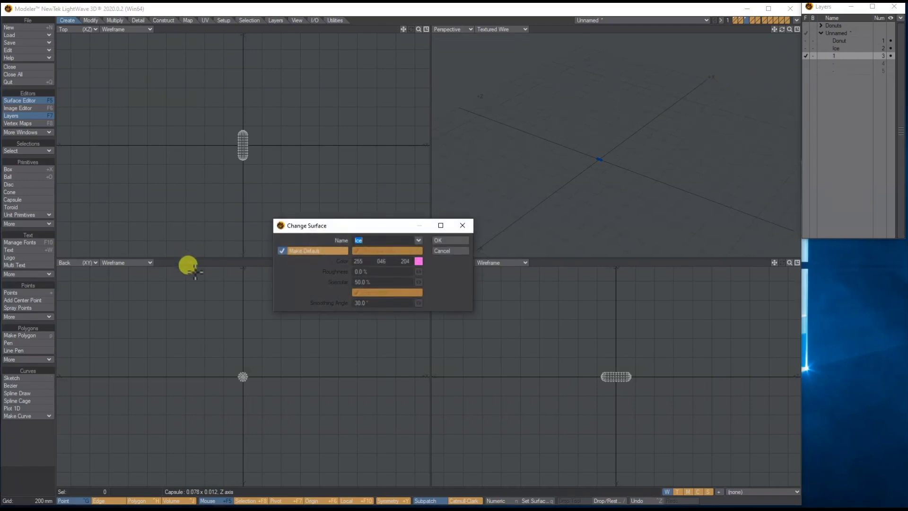
pyautogui.write('White')
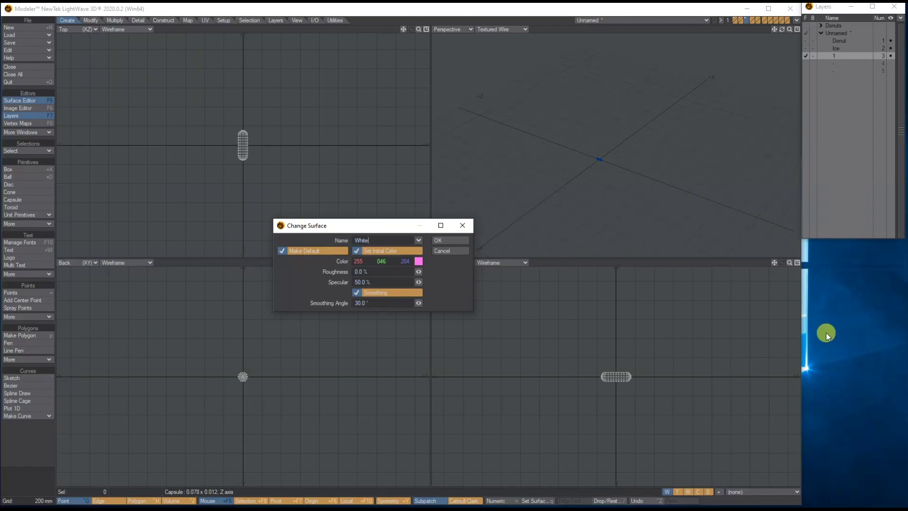
pyautogui.click(416, 261)
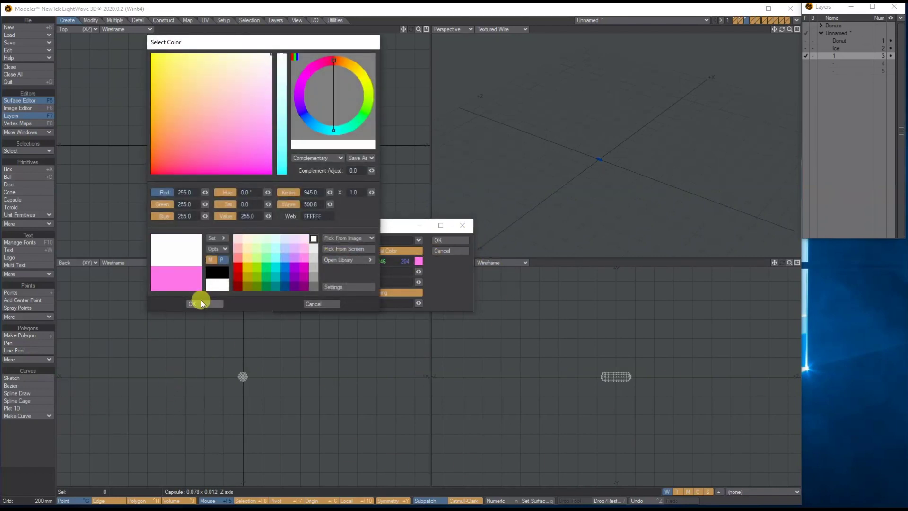
pyautogui.click(201, 303)
pyautogui.click(440, 240)
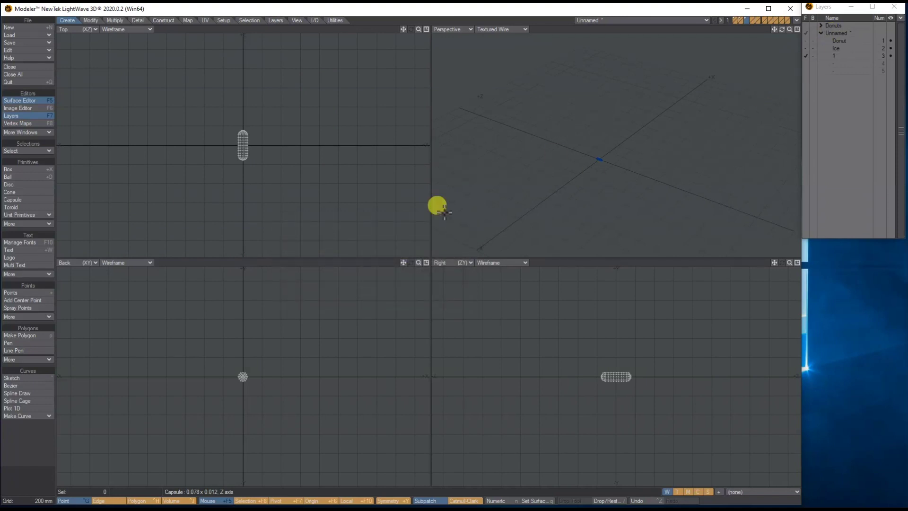
# - Move the capsule up until its underside lies close to the ground plane
pyautogui.press('a')
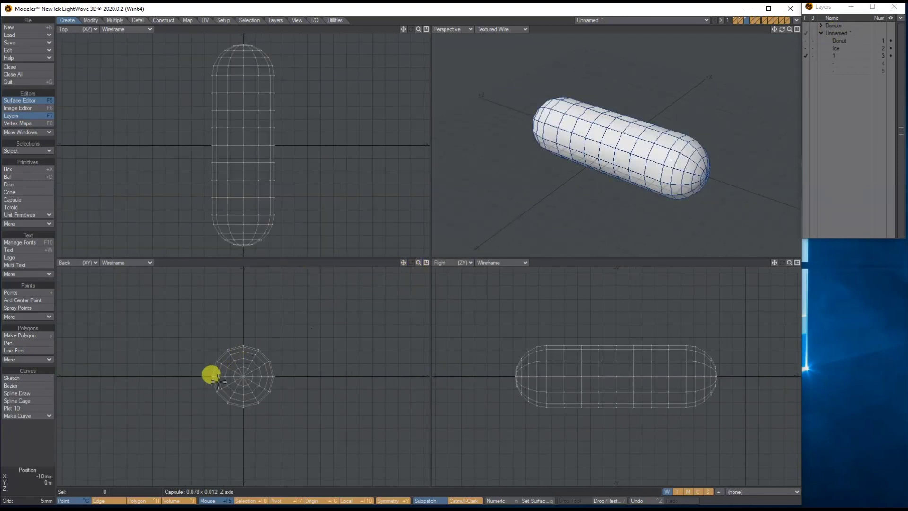
pyautogui.press('t')
pyautogui.moveTo(248, 387); pyautogui.dragTo(248, 368)
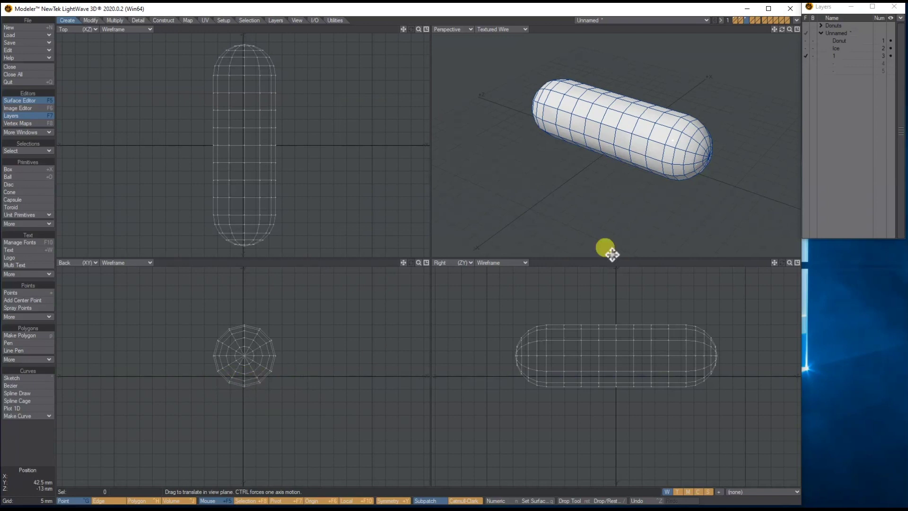
# - Make the Ice layer the active foreground and place capsule layer 1 in the background
pyautogui.click(836, 47)
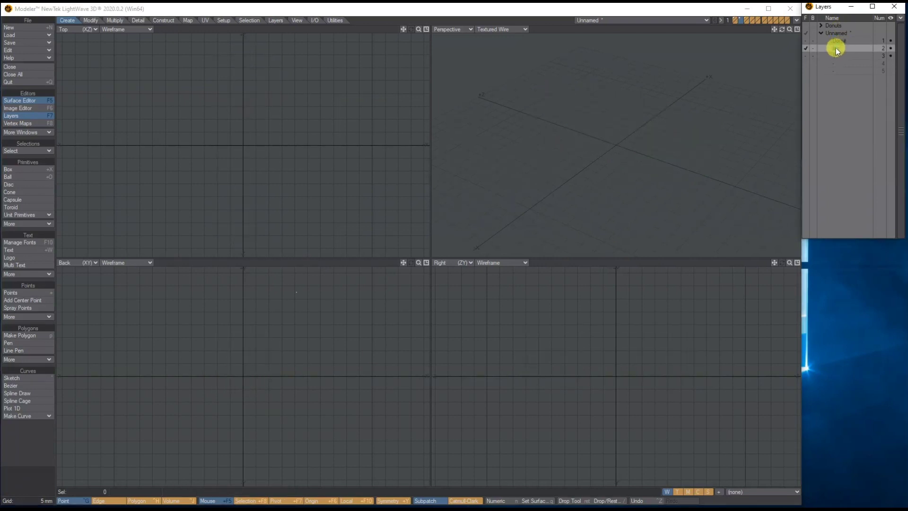
pyautogui.click(813, 55)
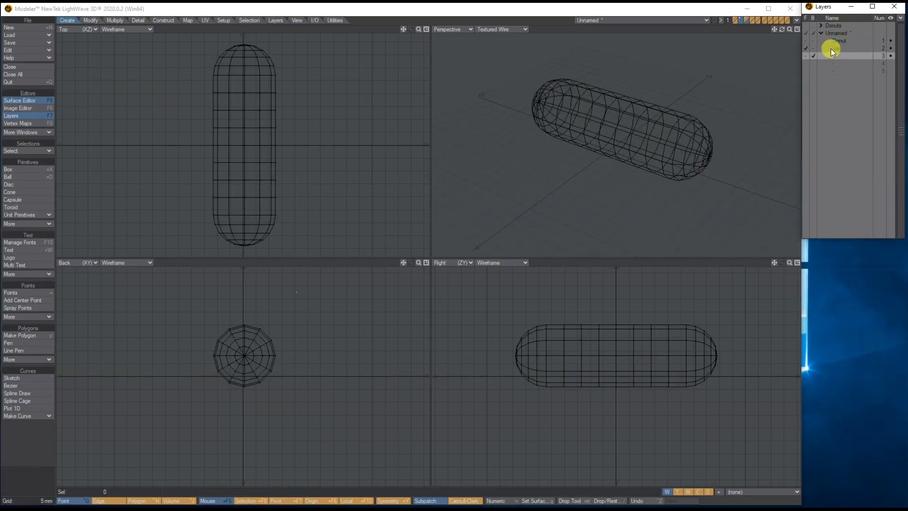
pyautogui.click(833, 48)
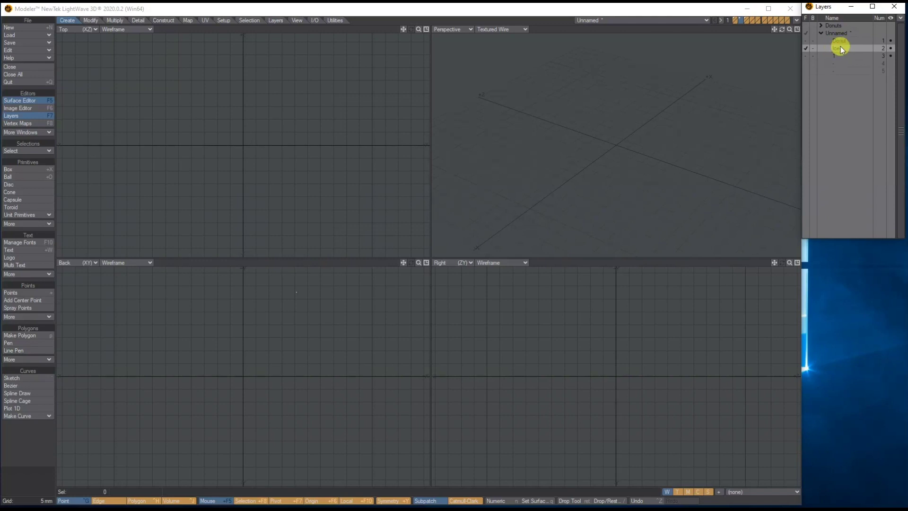
pyautogui.press('a')
pyautogui.click(815, 55)
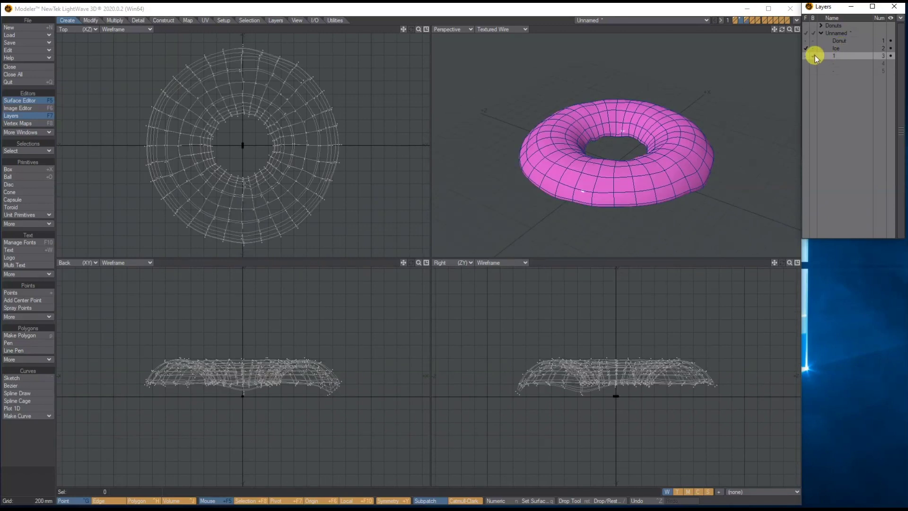
pyautogui.click(812, 56)
# - Start Place Mesh on the icing with random pitch and random heading both set to 0°
pyautogui.click(116, 20)
pyautogui.click(47, 332)
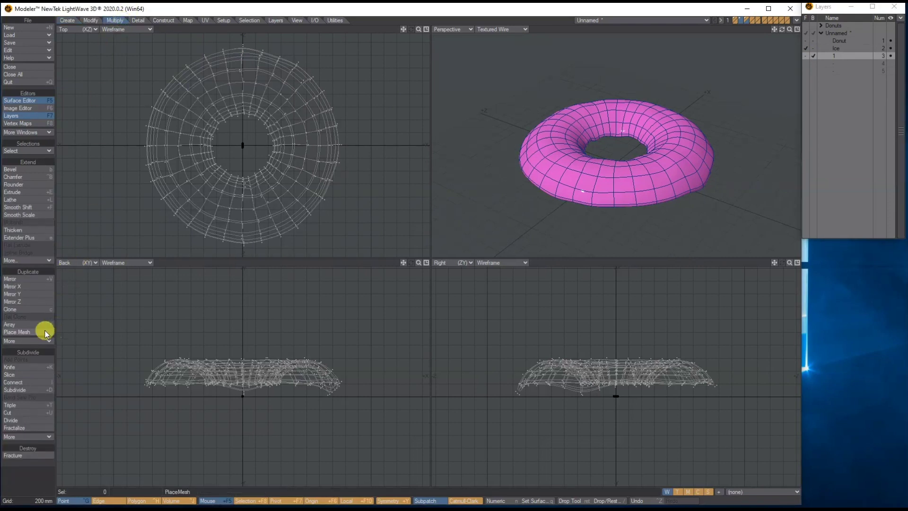
pyautogui.press('n')
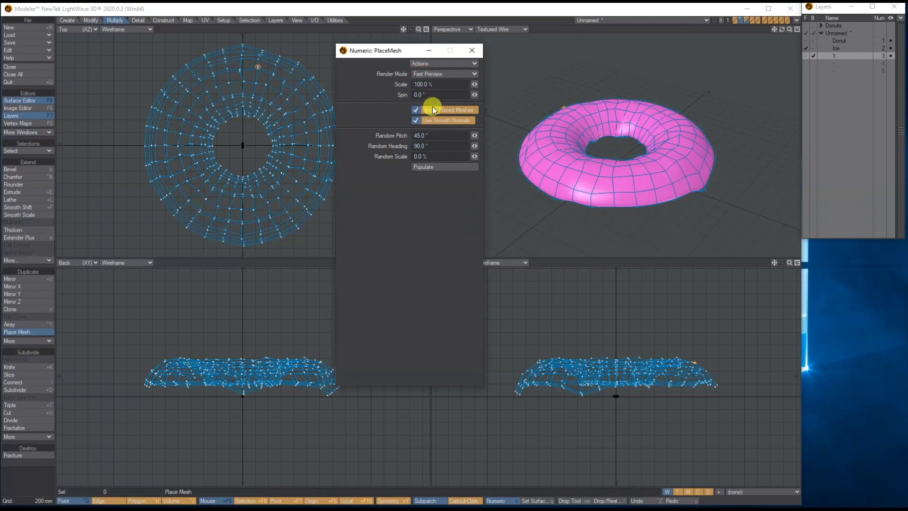
pyautogui.click(433, 138)
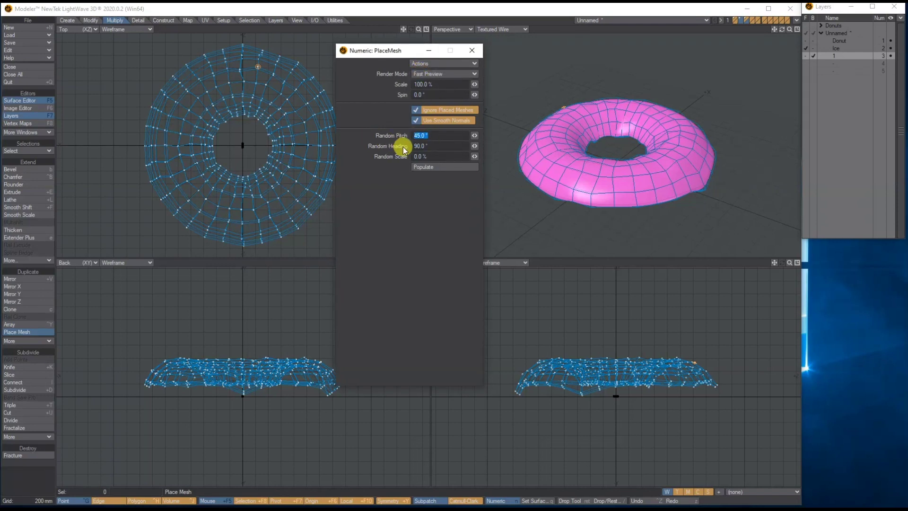
pyautogui.write('0')
pyautogui.moveTo(435, 147); pyautogui.dragTo(377, 145)
pyautogui.write('0')
# - Populate the whole icing with capsules, apply the placement, and inspect it in the perspective view with Texture shading
pyautogui.click(425, 168)
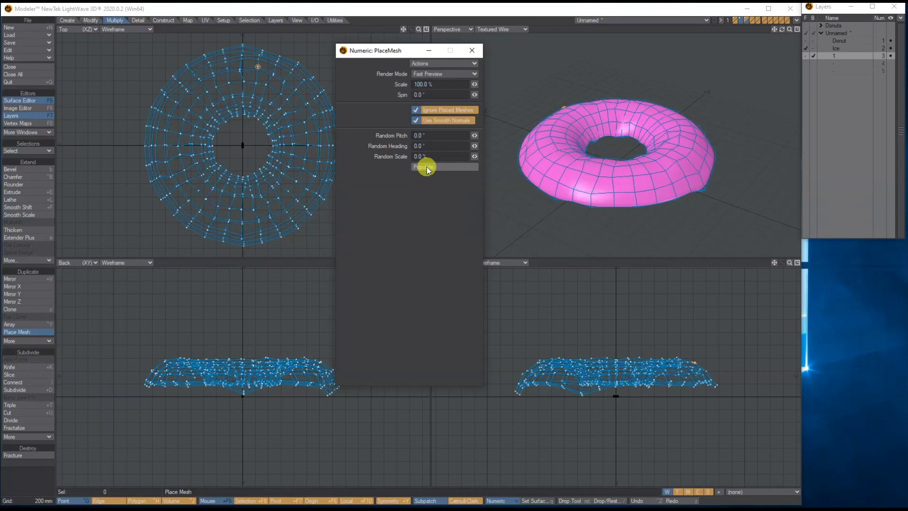
pyautogui.click(424, 167)
pyautogui.moveTo(789, 30)
pyautogui.mouseDown()
pyautogui.moveTo(809, 30)
pyautogui.moveTo(790, 30)
pyautogui.mouseUp()
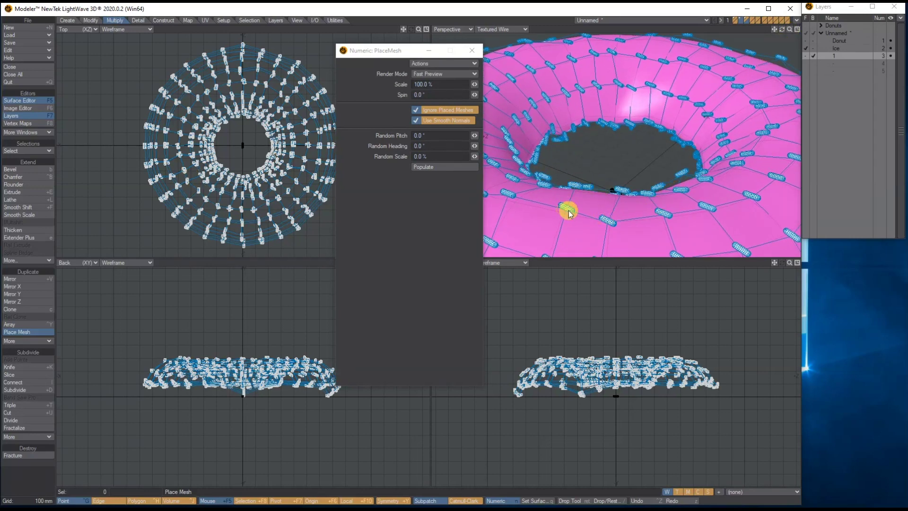
pyautogui.moveTo(789, 29); pyautogui.dragTo(789, 30)
pyautogui.click(473, 50)
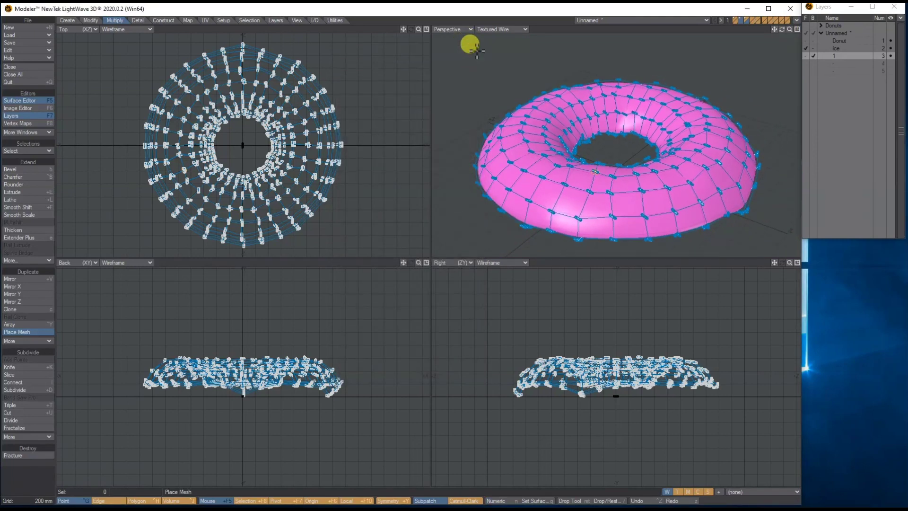
pyautogui.press('Return')
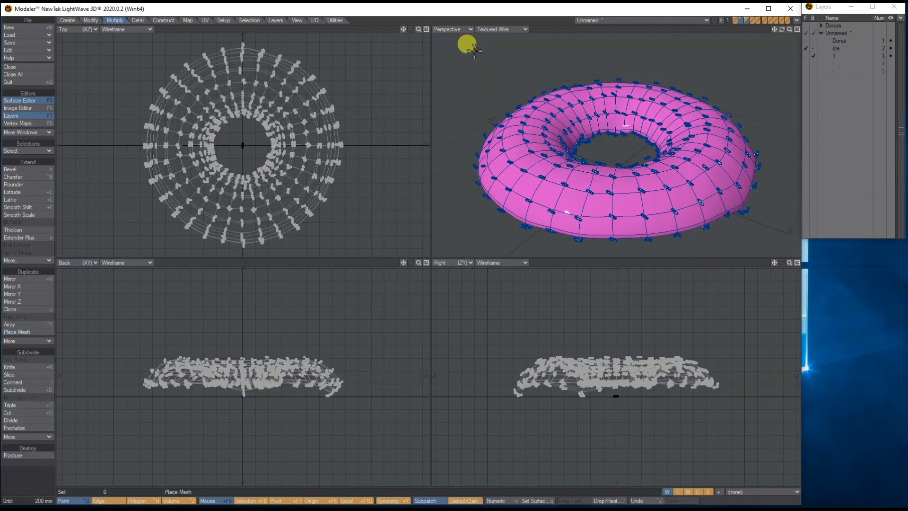
pyautogui.click(494, 29)
pyautogui.click(487, 69)
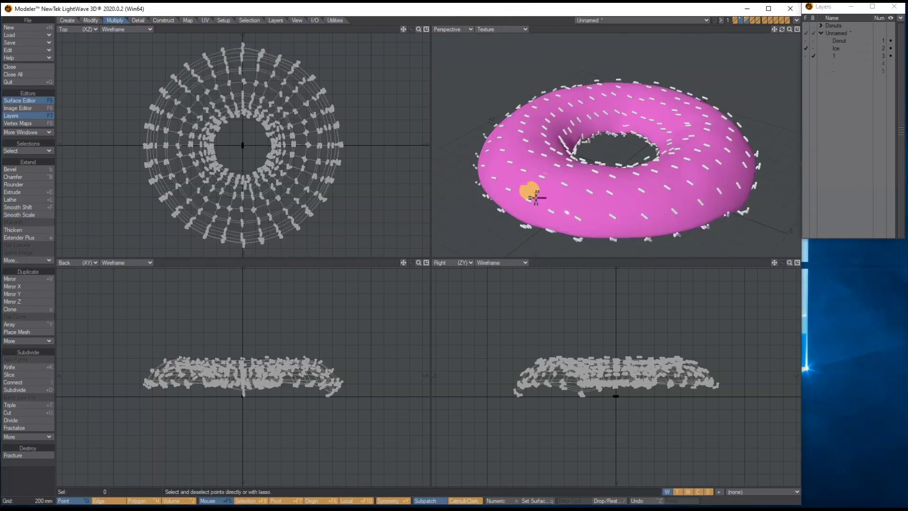
pyautogui.moveTo(784, 36)
pyautogui.mouseDown()
pyautogui.moveTo(785, 73)
pyautogui.moveTo(776, 35)
pyautogui.moveTo(783, 34)
pyautogui.mouseUp()
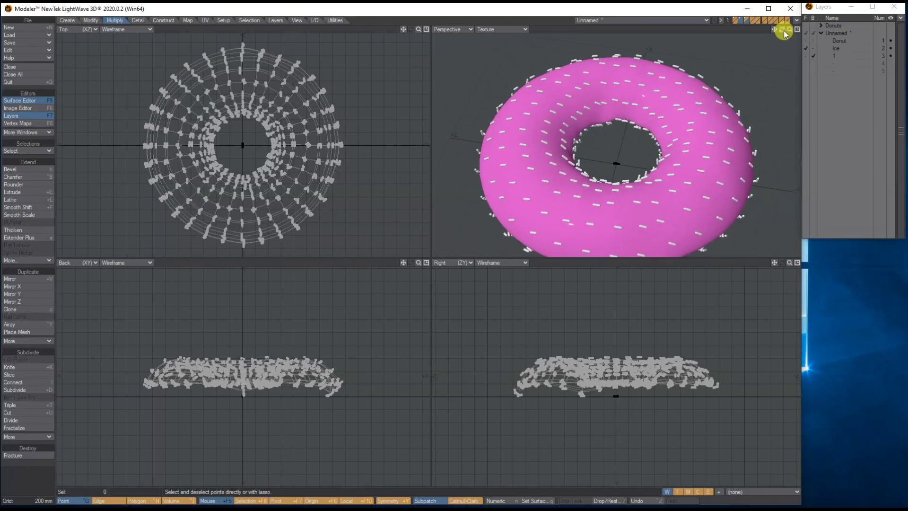
# - Undo the automatic sprinkle population and return the perspective view to Textured Wire shading
pyautogui.hotkey('ctrl', 'z')
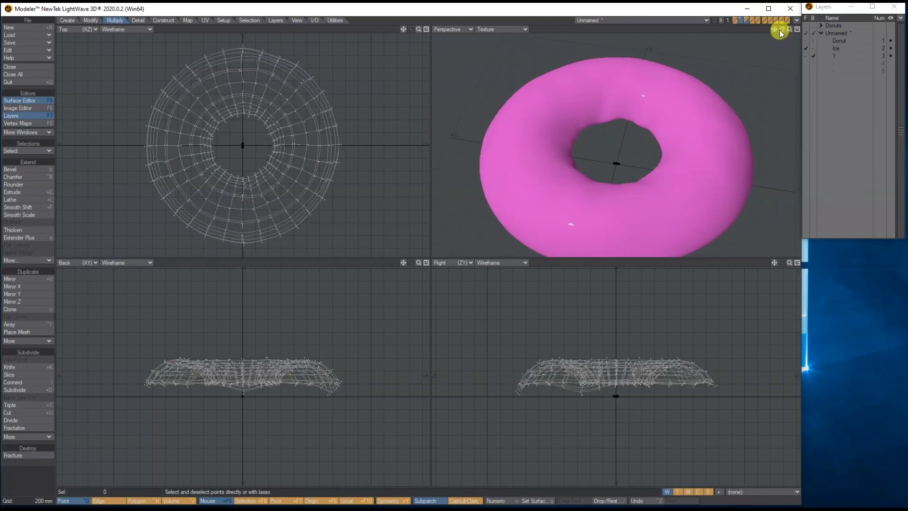
pyautogui.click(501, 29)
pyautogui.click(499, 76)
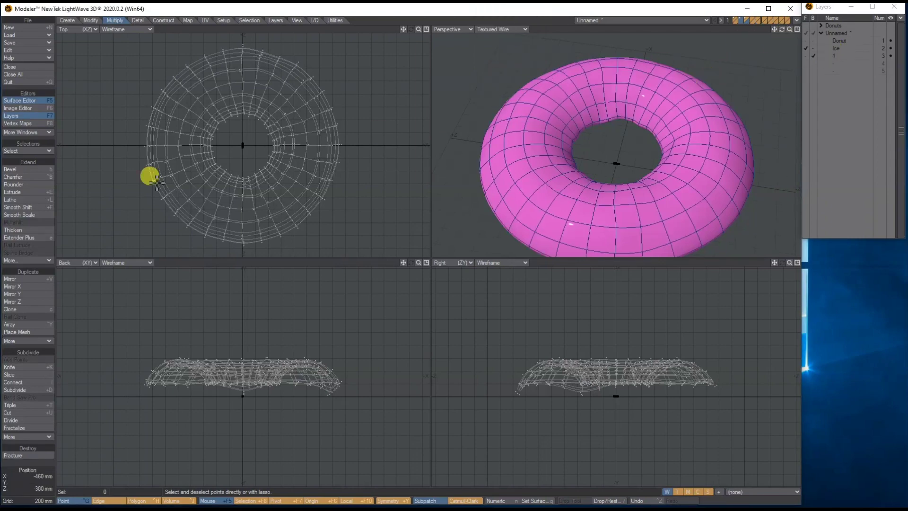
# - Try placing individual capsules by hand at varied sizes and angles across one side of the icing with Place Mesh
pyautogui.moveTo(418, 263); pyautogui.dragTo(479, 263)
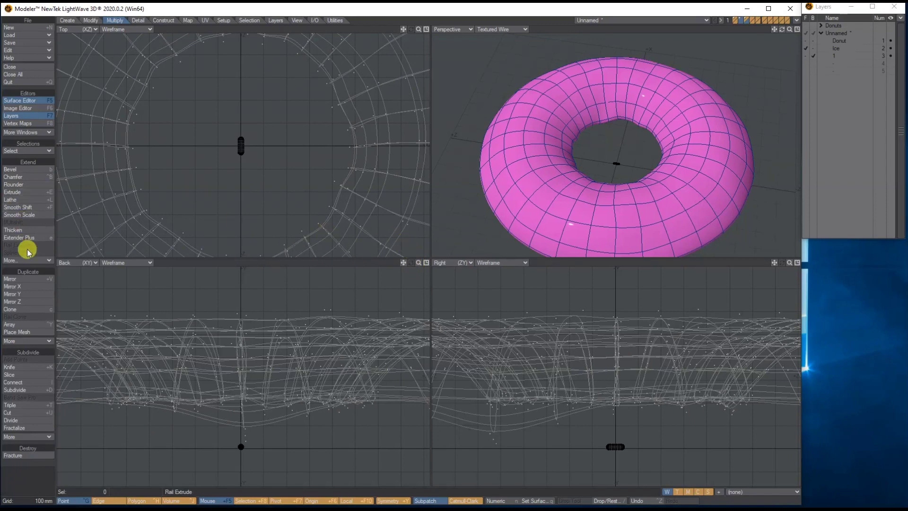
pyautogui.click(19, 333)
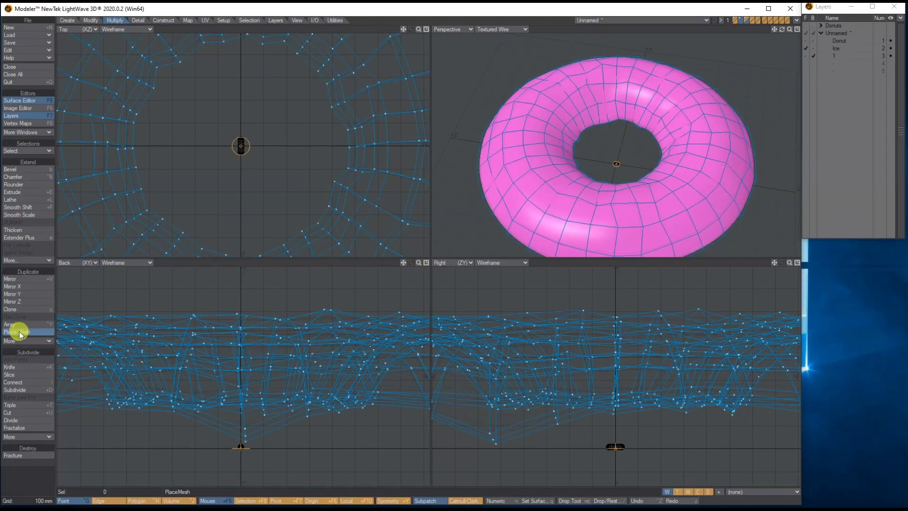
pyautogui.press('n')
pyautogui.click(561, 208)
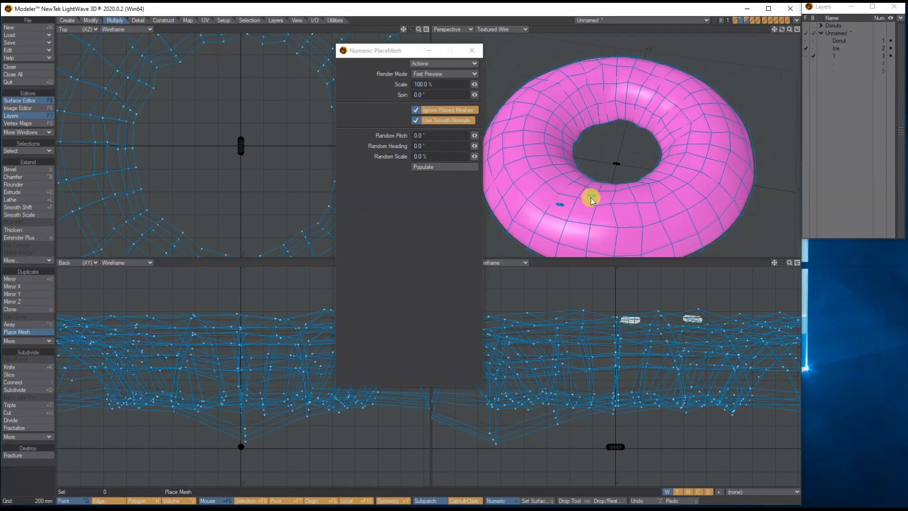
pyautogui.moveTo(581, 193); pyautogui.dragTo(533, 183)
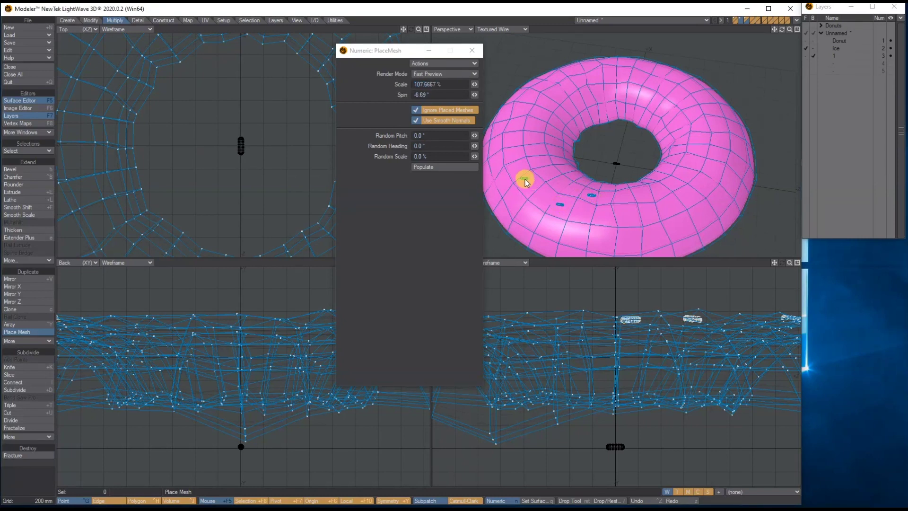
pyautogui.click(536, 128)
pyautogui.click(503, 156)
pyautogui.click(544, 166)
pyautogui.click(529, 141)
pyautogui.click(555, 115)
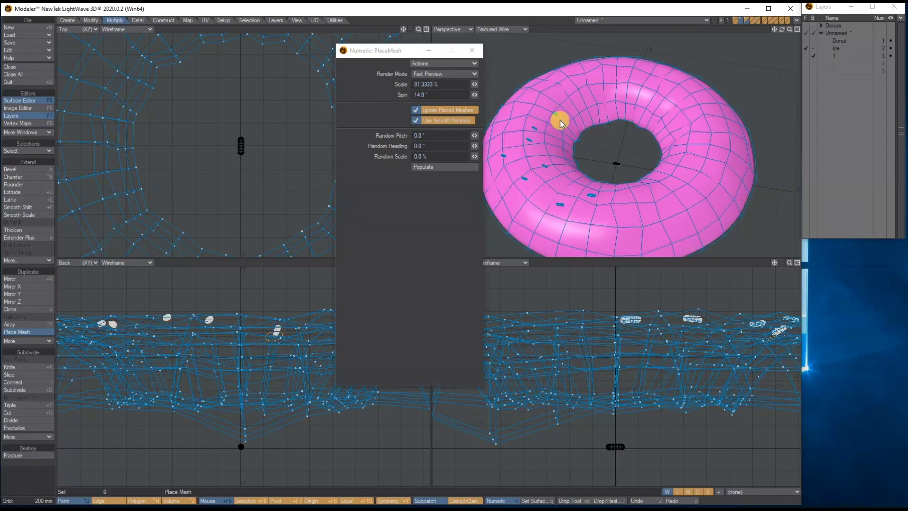
pyautogui.click(569, 134)
pyautogui.click(543, 154)
pyautogui.click(519, 159)
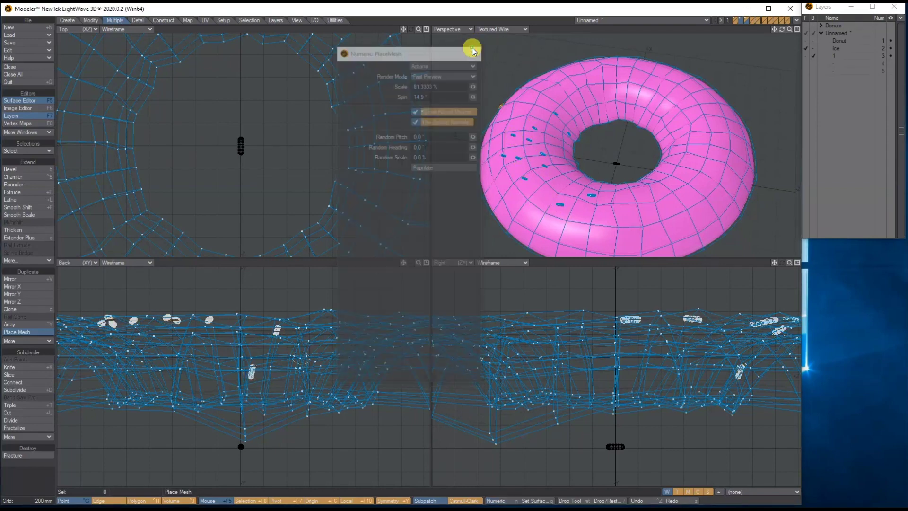
pyautogui.click(469, 49)
# - Show the perspective view in Texture shading to inspect the hand-placed sprinkles, and undo their placement
pyautogui.click(491, 29)
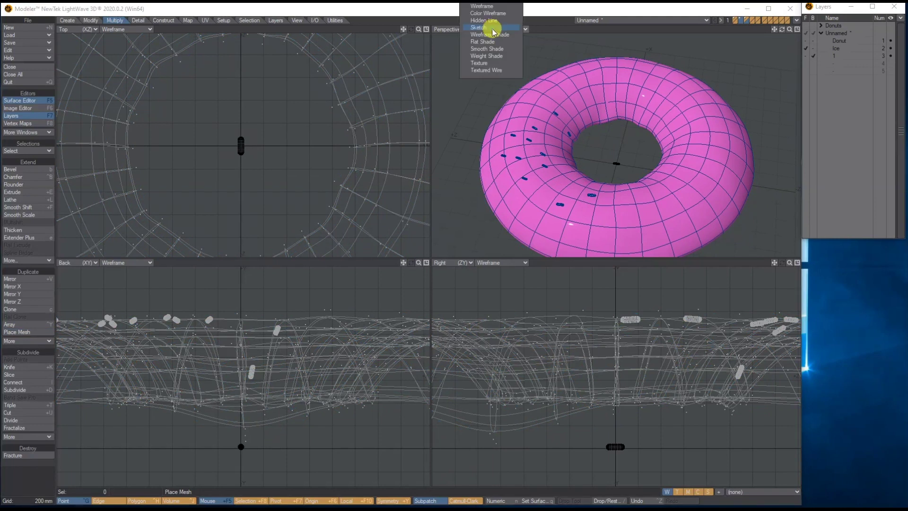
pyautogui.click(487, 63)
pyautogui.moveTo(780, 29); pyautogui.dragTo(782, 30)
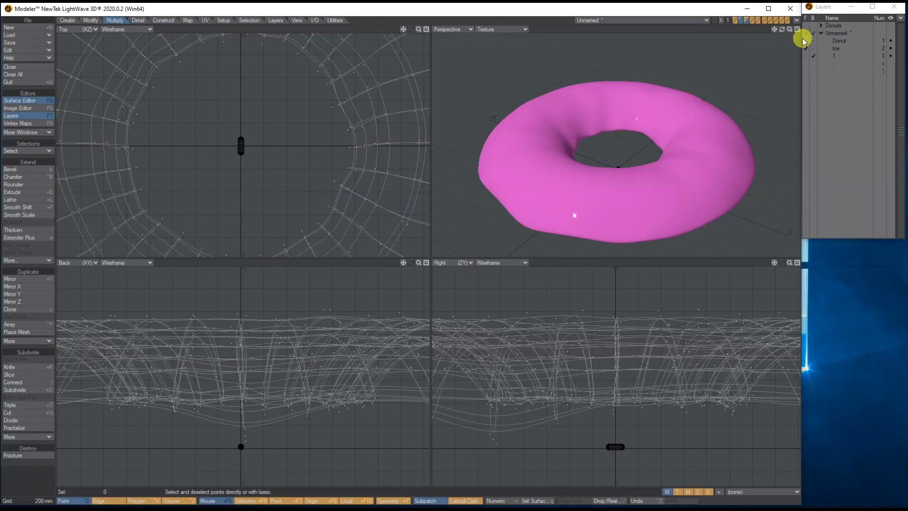
# - Activate empty layer 4 and show only the Ice layer in the background as reference
pyautogui.click(838, 57)
pyautogui.click(839, 63)
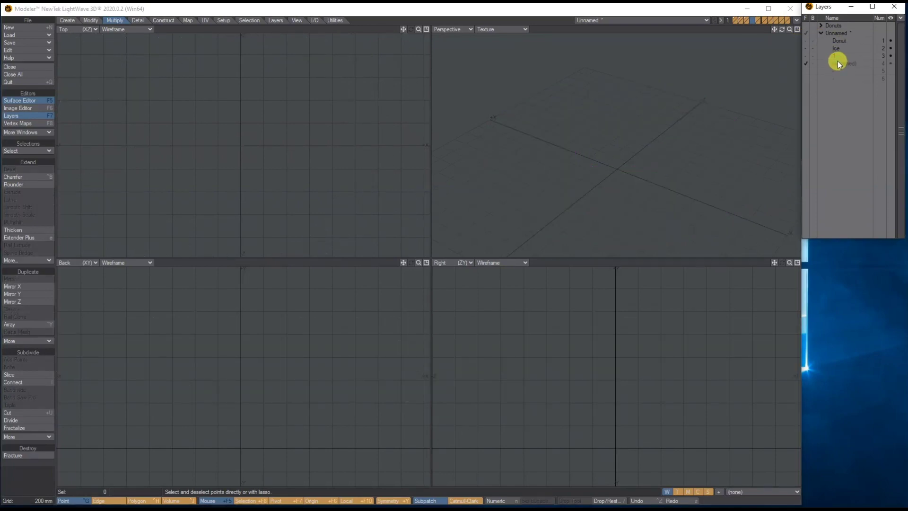
pyautogui.click(815, 41)
pyautogui.click(813, 50)
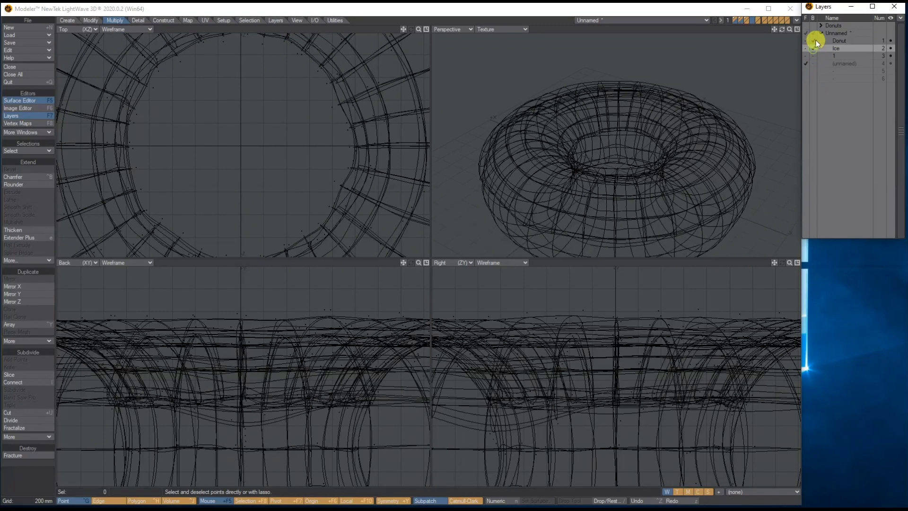
# - Start the Spray Points tool with a rate of 2 and a radius of 500 mm
pyautogui.moveTo(419, 29)
pyautogui.mouseDown()
pyautogui.moveTo(378, 32)
pyautogui.moveTo(416, 30)
pyautogui.mouseUp()
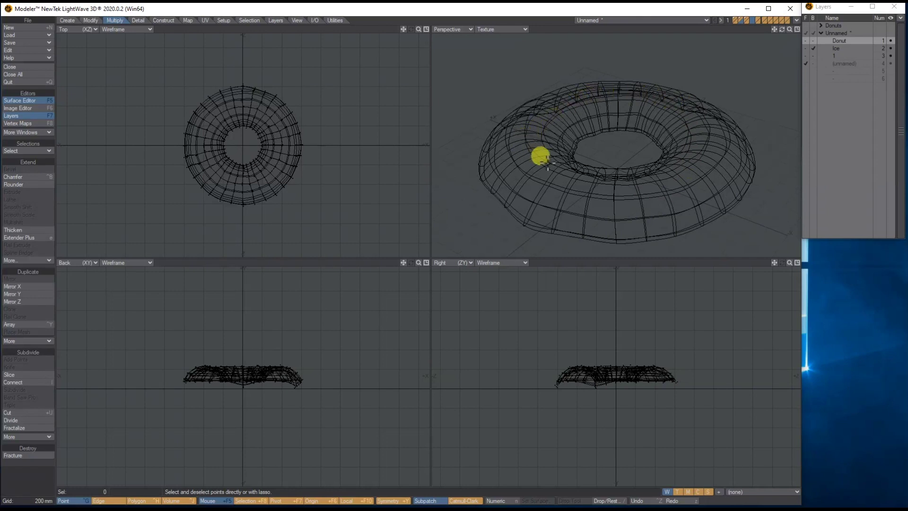
pyautogui.click(67, 21)
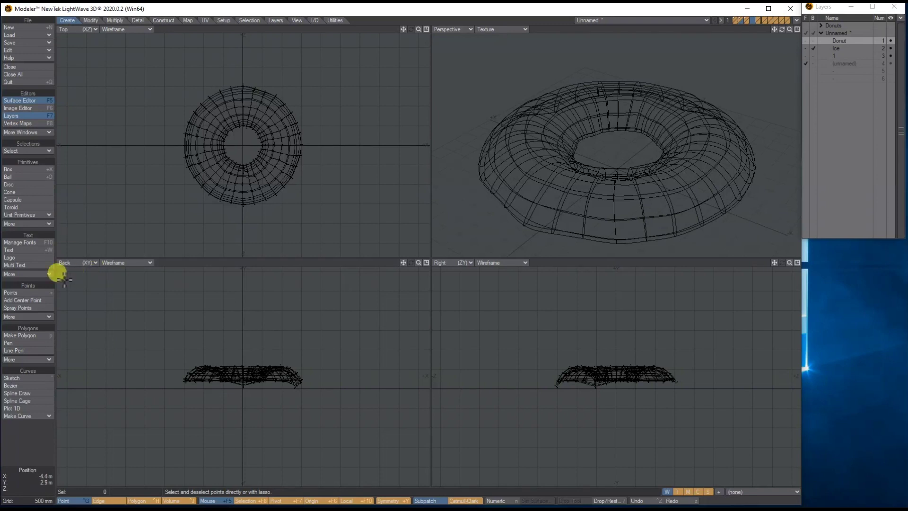
pyautogui.click(23, 311)
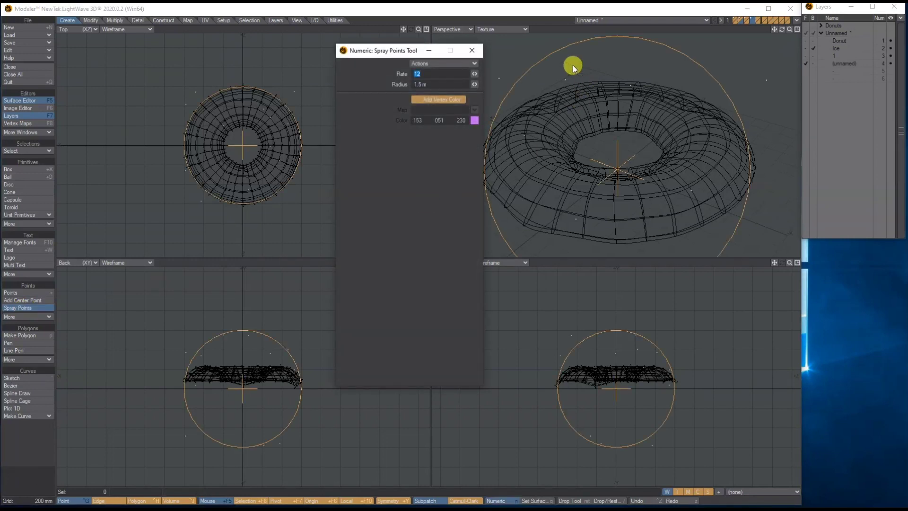
pyautogui.doubleClick(416, 73)
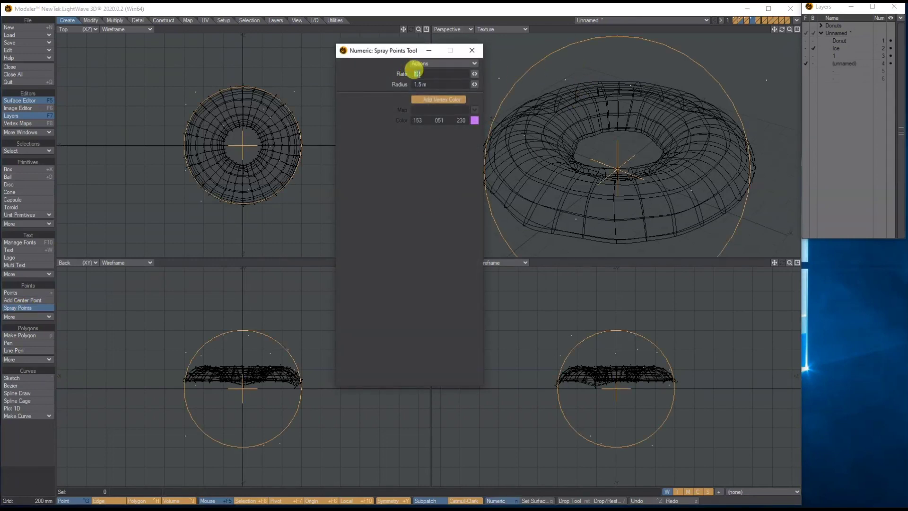
pyautogui.press('Tab')
pyautogui.write('0.5')
pyautogui.press('Return')
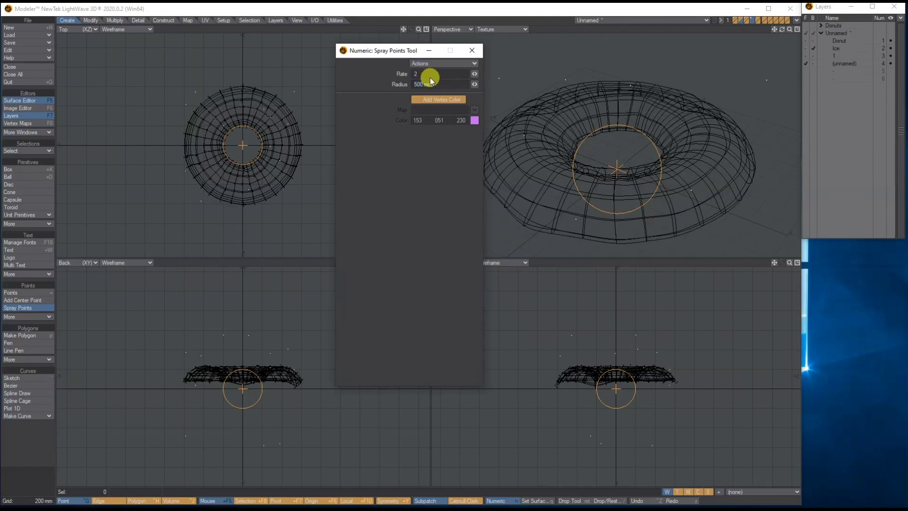
# - Spray scattered points all around the icing ring in the Top view and finish the tool
pyautogui.moveTo(241, 104)
pyautogui.mouseDown()
pyautogui.moveTo(215, 110)
pyautogui.moveTo(204, 129)
pyautogui.moveTo(213, 180)
pyautogui.moveTo(269, 188)
pyautogui.moveTo(286, 165)
pyautogui.moveTo(285, 117)
pyautogui.moveTo(221, 114)
pyautogui.mouseUp()
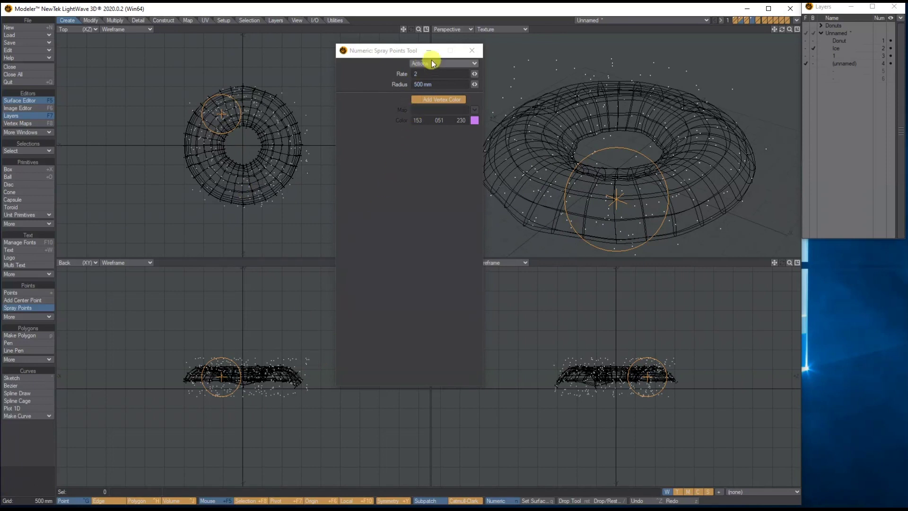
pyautogui.click(471, 50)
pyautogui.press('space')
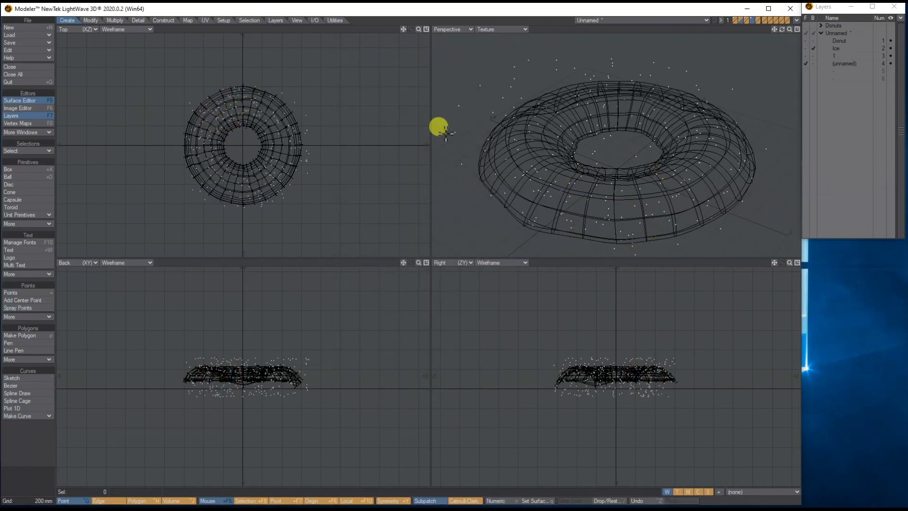
# - Move the sprayed points straight up until the whole cloud floats above the icing
pyautogui.press('t')
pyautogui.moveTo(250, 382); pyautogui.dragTo(246, 344)
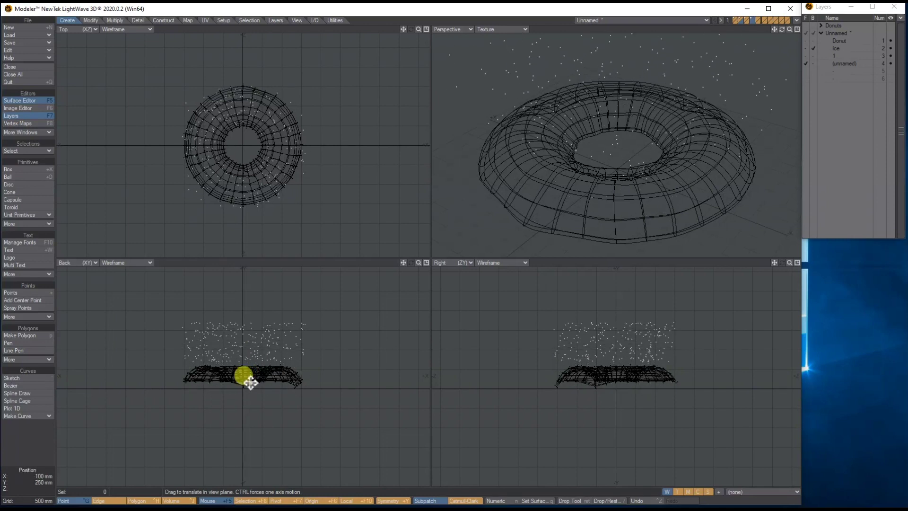
pyautogui.moveTo(788, 29)
pyautogui.mouseDown()
pyautogui.moveTo(751, 29)
pyautogui.moveTo(789, 37)
pyautogui.mouseUp()
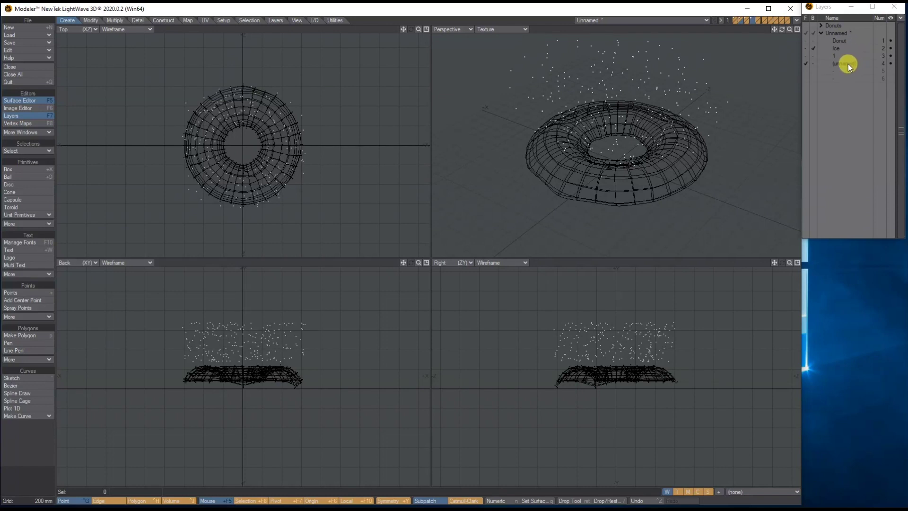
pyautogui.click(92, 20)
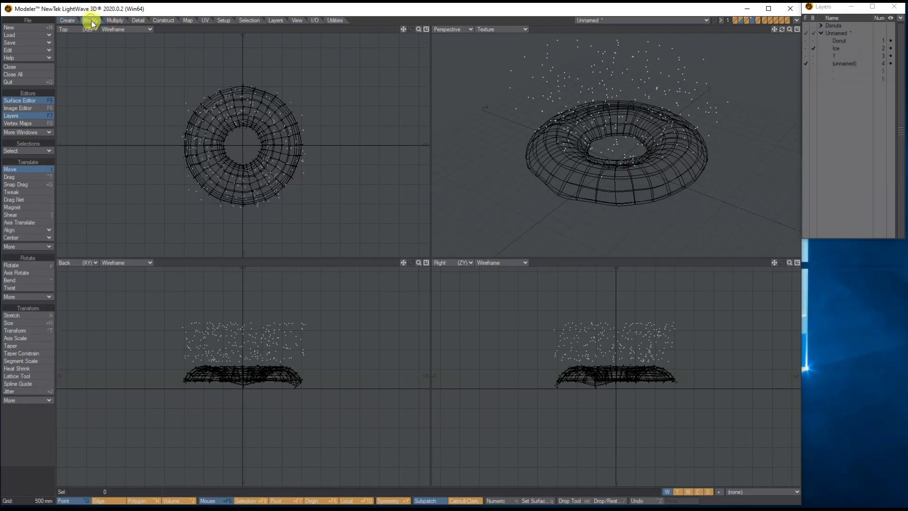
# - Project the sprayed points straight down onto the icing with Heat Shrink in Y mode at 100%, with both senses
pyautogui.click(20, 370)
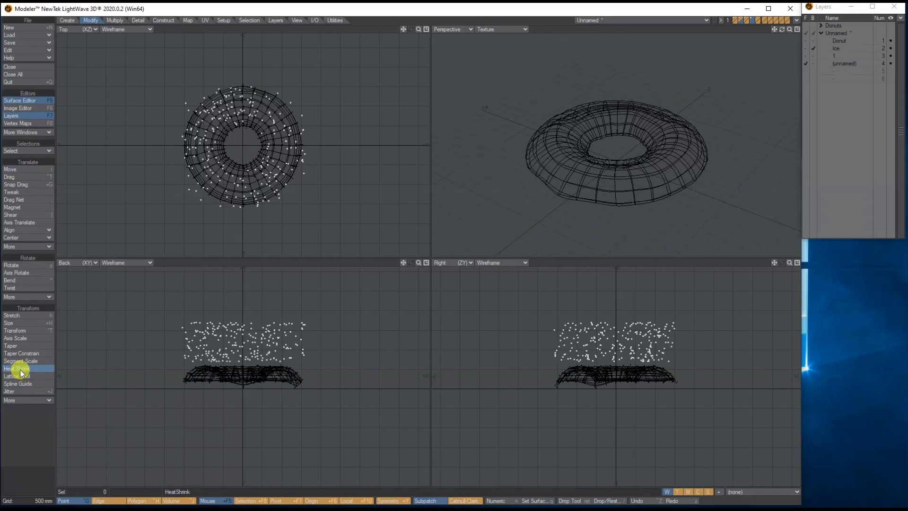
pyautogui.press('n')
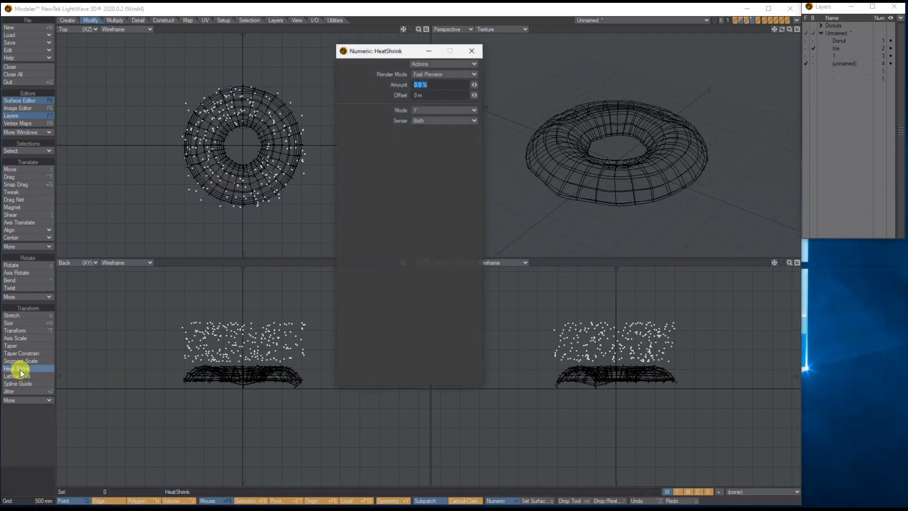
pyautogui.click(441, 110)
pyautogui.click(443, 124)
pyautogui.click(427, 110)
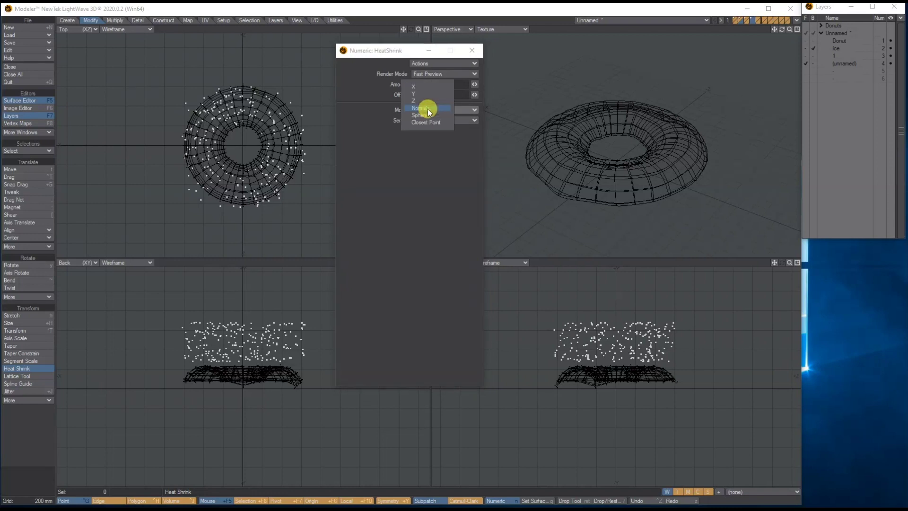
pyautogui.click(358, 112)
pyautogui.click(440, 110)
pyautogui.click(442, 94)
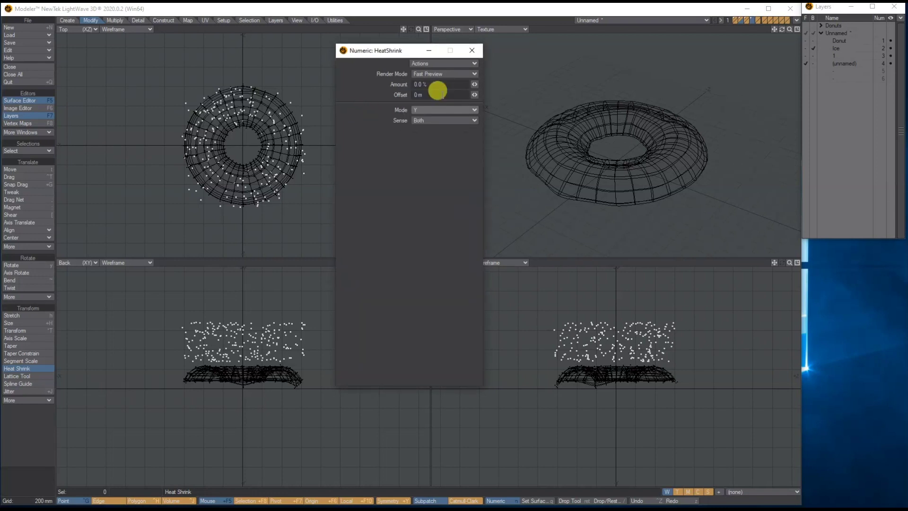
pyautogui.moveTo(248, 330); pyautogui.dragTo(295, 330)
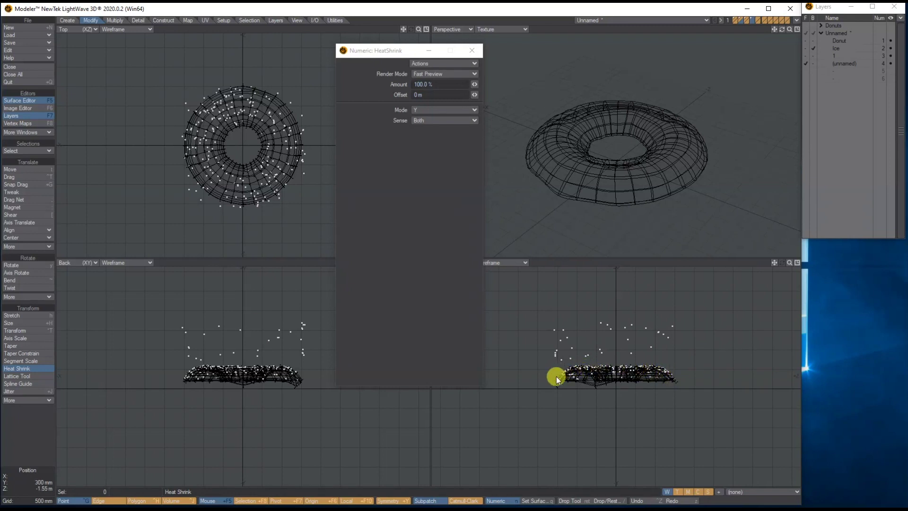
pyautogui.click(470, 51)
pyautogui.press('Return')
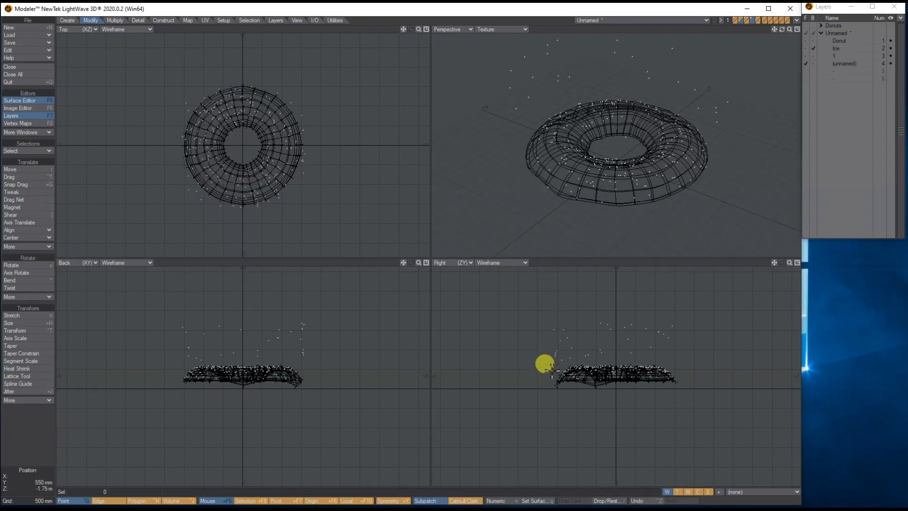
# - Delete the stray points left floating above the icing and show layer 4 alone
pyautogui.moveTo(537, 375)
pyautogui.mouseDown()
pyautogui.moveTo(584, 361)
pyautogui.moveTo(655, 360)
pyautogui.moveTo(672, 286)
pyautogui.moveTo(537, 350)
pyautogui.moveTo(544, 379)
pyautogui.mouseUp()
pyautogui.moveTo(782, 31)
pyautogui.mouseDown()
pyautogui.moveTo(777, 57)
pyautogui.moveTo(766, 47)
pyautogui.moveTo(818, 30)
pyautogui.moveTo(783, 29)
pyautogui.moveTo(782, 21)
pyautogui.moveTo(783, 29)
pyautogui.mouseUp()
pyautogui.moveTo(782, 29)
pyautogui.mouseDown()
pyautogui.moveTo(746, 9)
pyautogui.moveTo(740, 16)
pyautogui.moveTo(782, 35)
pyautogui.mouseUp()
pyautogui.click(841, 63)
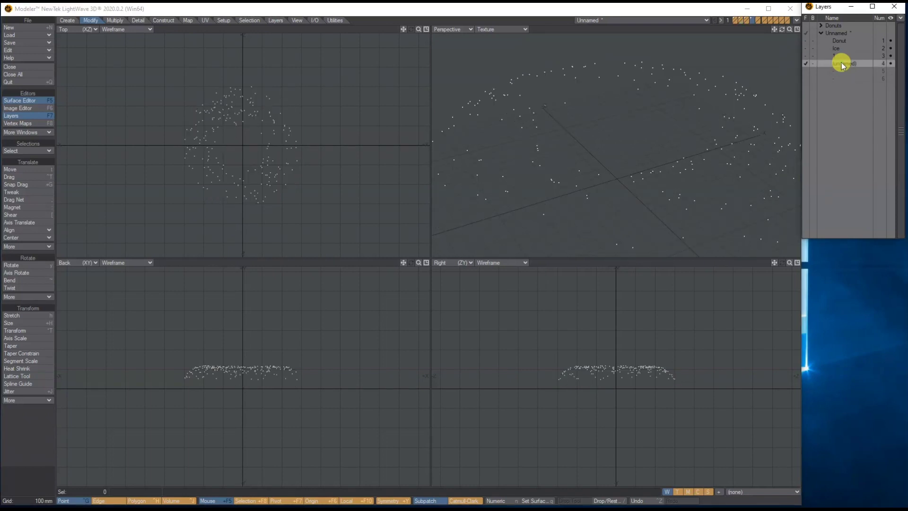
# - Set capsule layer 1 as background for the points and start Place Mesh with its numeric settings open
pyautogui.click(813, 56)
pyautogui.moveTo(786, 27); pyautogui.dragTo(786, 27)
pyautogui.click(89, 16)
pyautogui.click(114, 20)
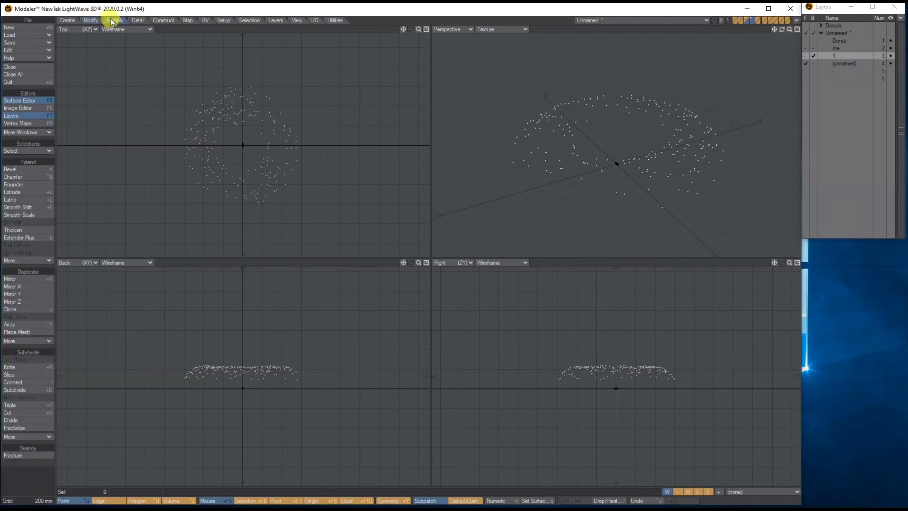
pyautogui.click(33, 333)
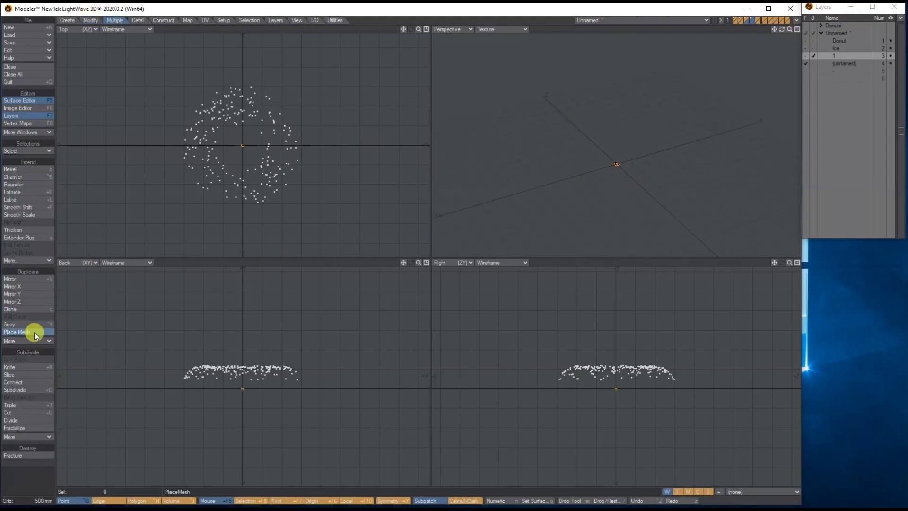
pyautogui.press('n')
pyautogui.moveTo(376, 49); pyautogui.dragTo(94, 96)
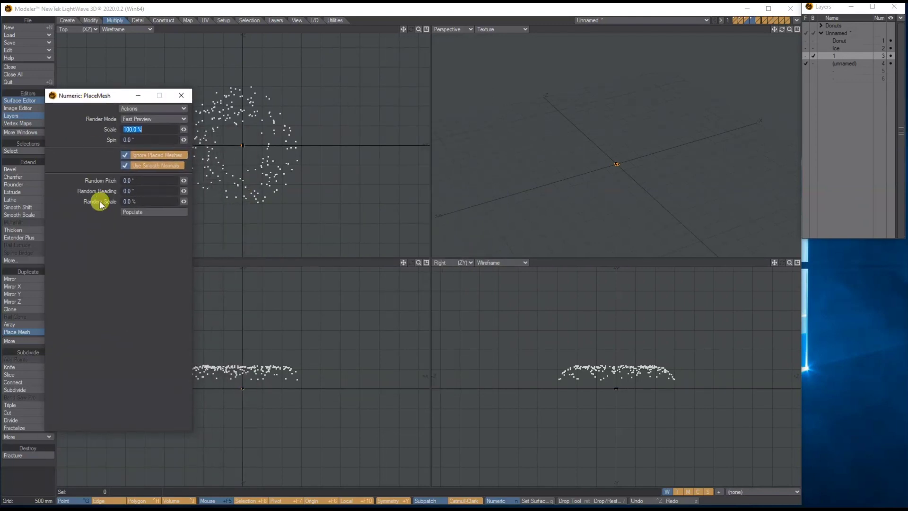
# - Try populating the points with capsules at 100% scale without any random pitch, heading or scale
pyautogui.click(137, 212)
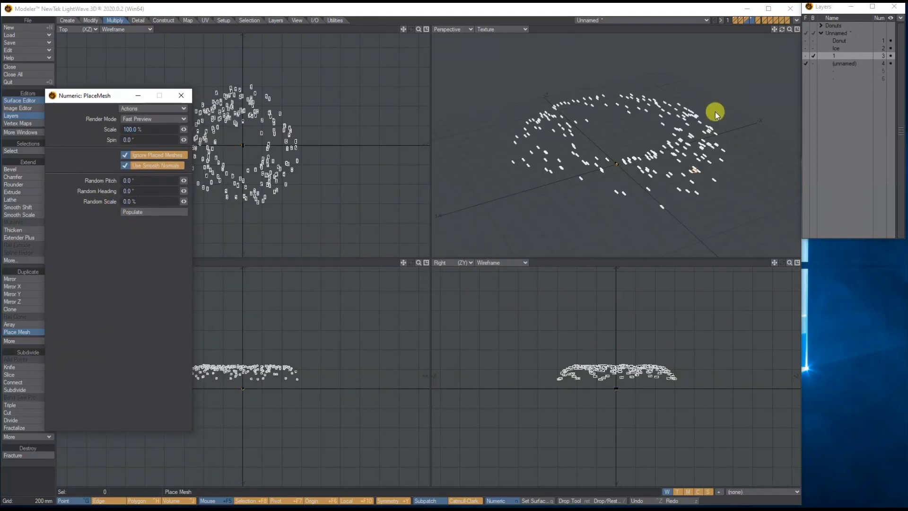
pyautogui.moveTo(781, 31); pyautogui.dragTo(799, 53)
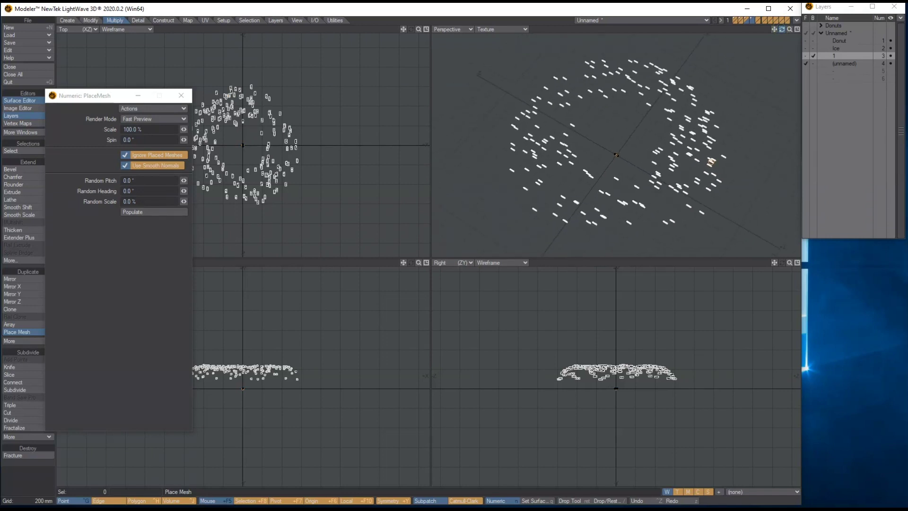
pyautogui.click(109, 97)
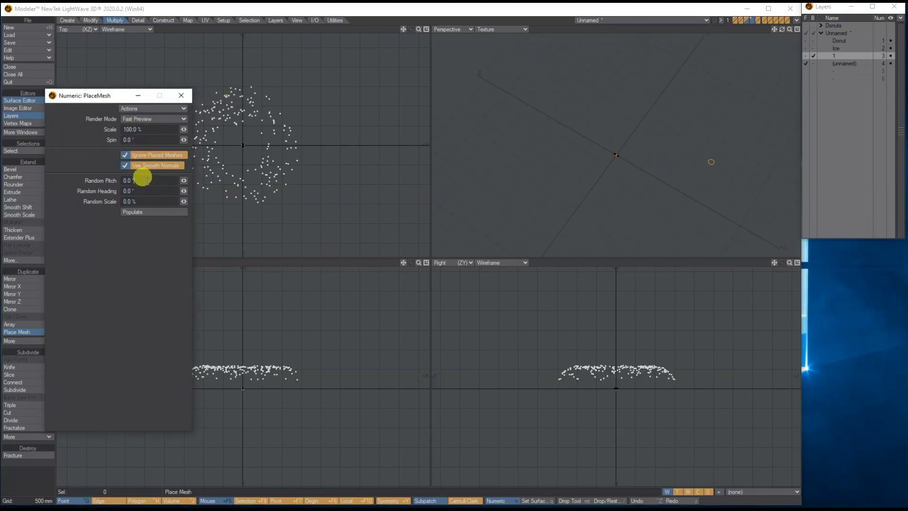
# - Populate the points with capsules using random pitch 45°, random heading 45° and random scale 5%, and finish Place Mesh
pyautogui.click(142, 182)
pyautogui.write('45')
pyautogui.press('Tab')
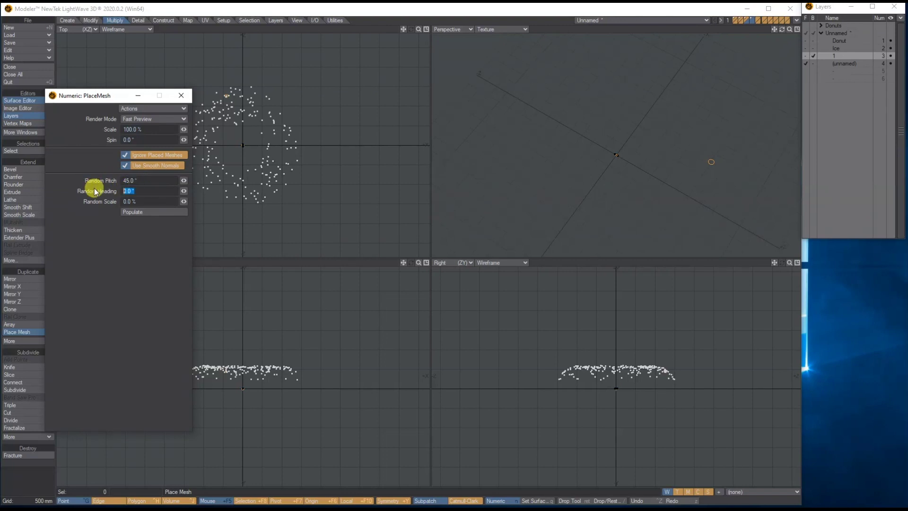
pyautogui.write('45')
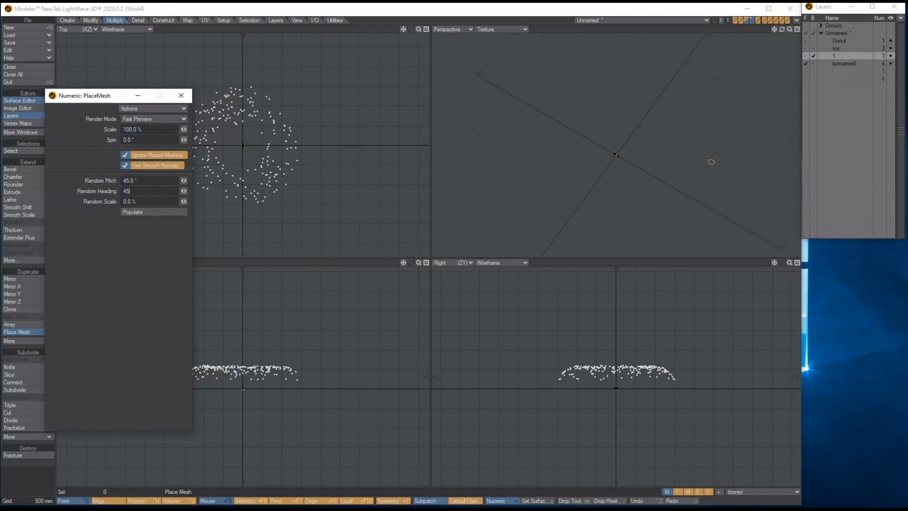
pyautogui.click(134, 201)
pyautogui.write('5')
pyautogui.press('Return')
pyautogui.click(129, 212)
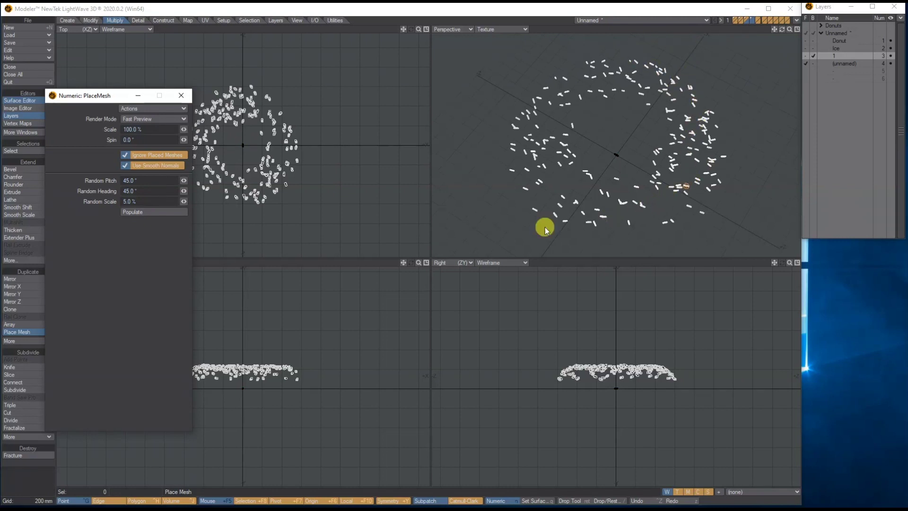
pyautogui.click(181, 95)
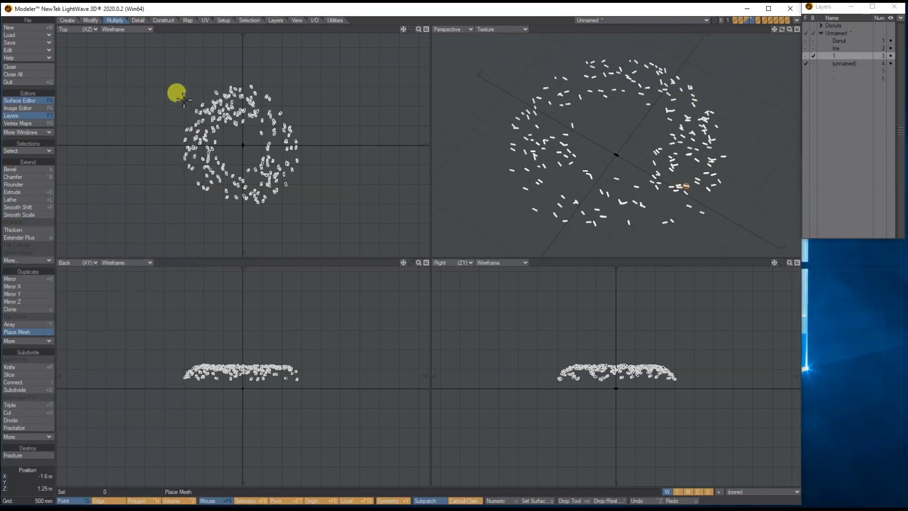
pyautogui.press('space')
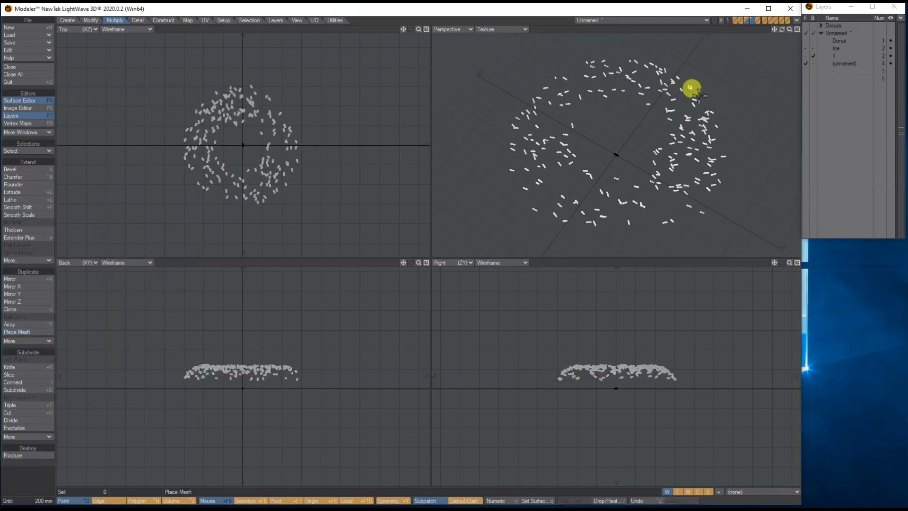
# - Show the Ice and Donut layers in the foreground together with the sprinkles
pyautogui.click(806, 49)
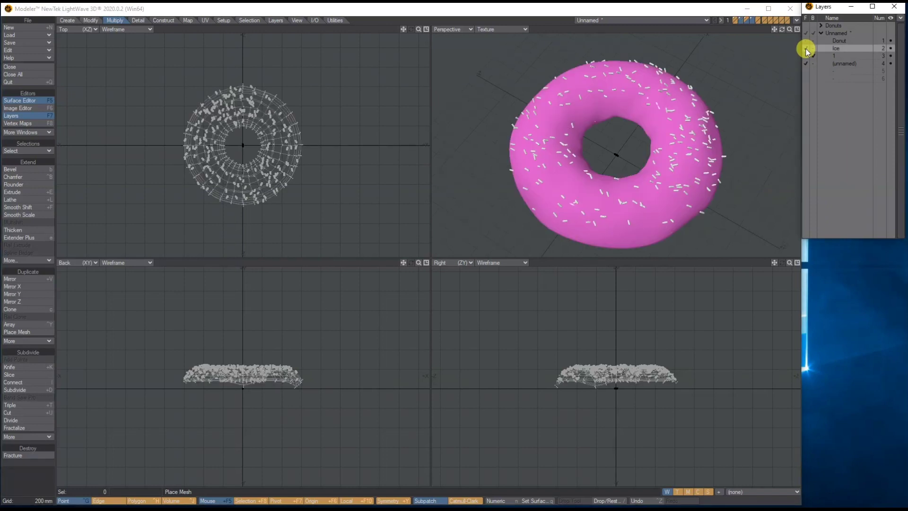
pyautogui.click(806, 40)
pyautogui.moveTo(782, 31)
pyautogui.mouseDown()
pyautogui.moveTo(782, 59)
pyautogui.moveTo(760, 41)
pyautogui.moveTo(782, 40)
pyautogui.moveTo(782, 53)
pyautogui.moveTo(759, 38)
pyautogui.moveTo(758, 51)
pyautogui.moveTo(764, 29)
pyautogui.mouseUp()
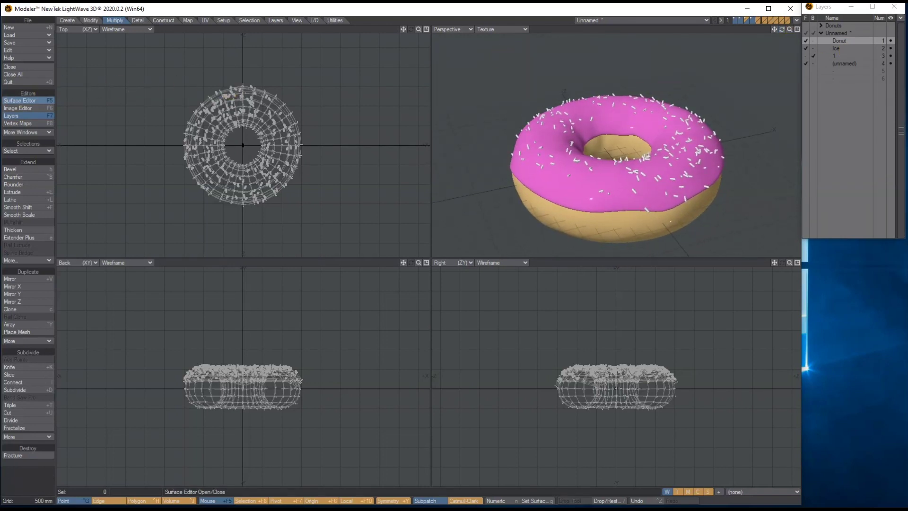
# - Change the White surface's color to light pink (255, 109, 218)
pyautogui.click(20, 100)
pyautogui.moveTo(294, 121); pyautogui.dragTo(333, 234)
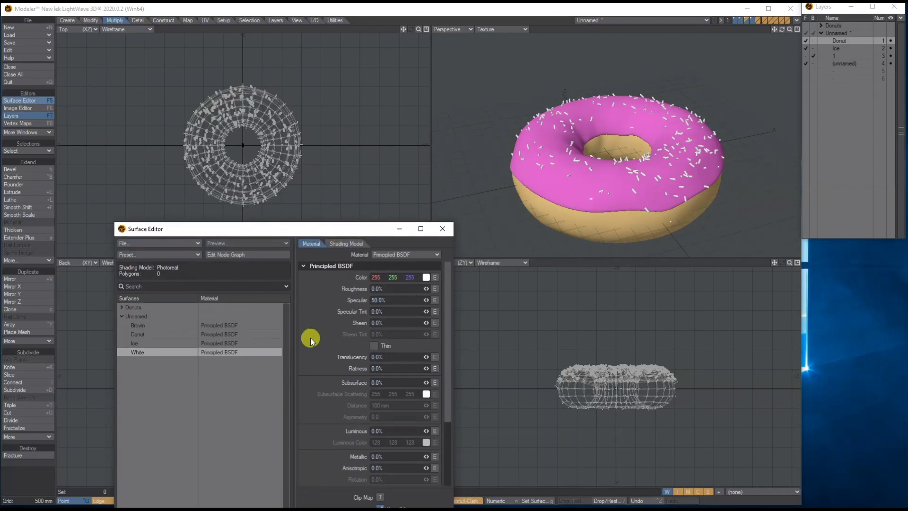
pyautogui.click(425, 279)
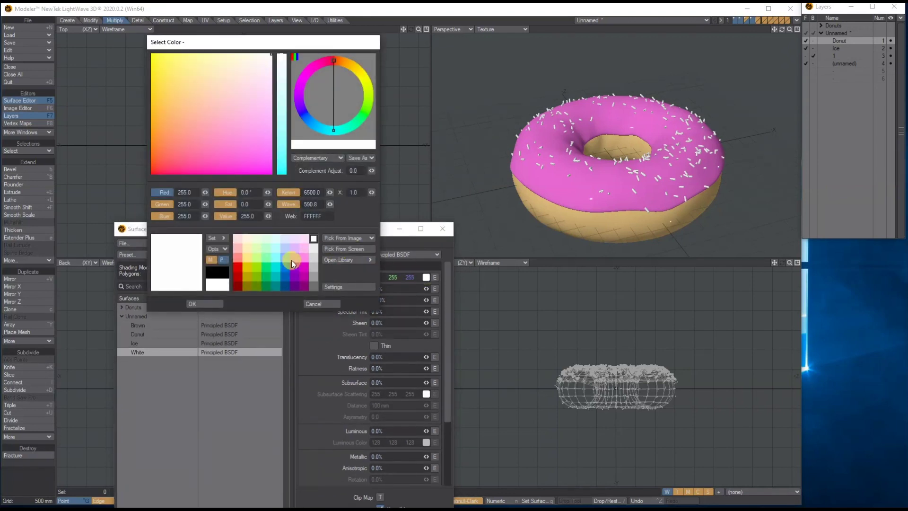
pyautogui.moveTo(265, 168); pyautogui.dragTo(263, 104)
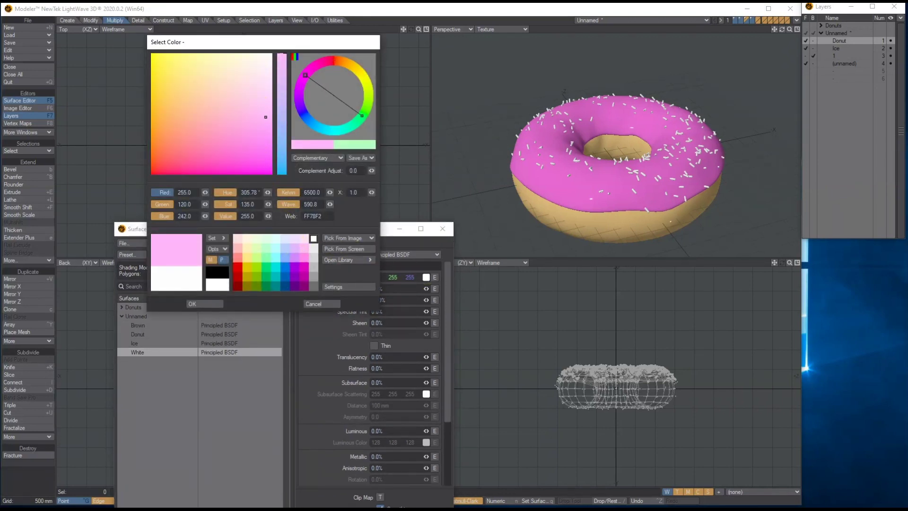
pyautogui.click(221, 304)
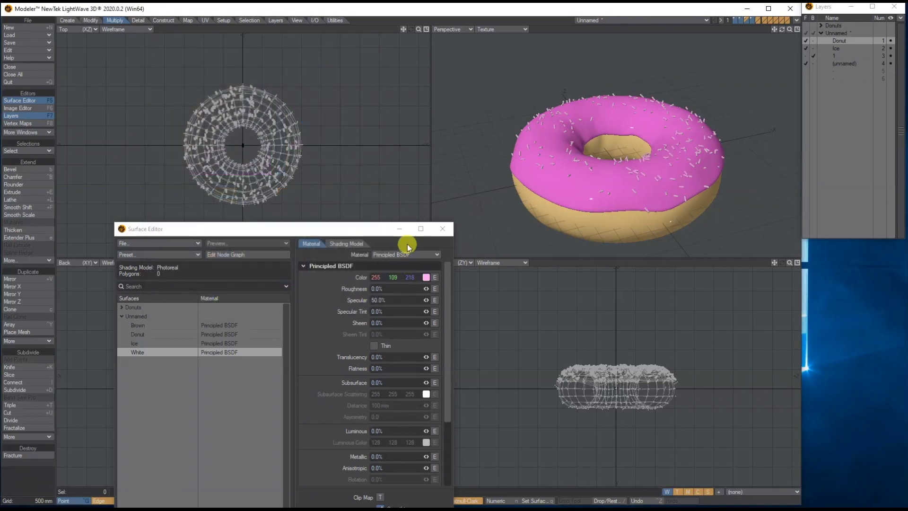
pyautogui.moveTo(782, 30); pyautogui.dragTo(747, 34)
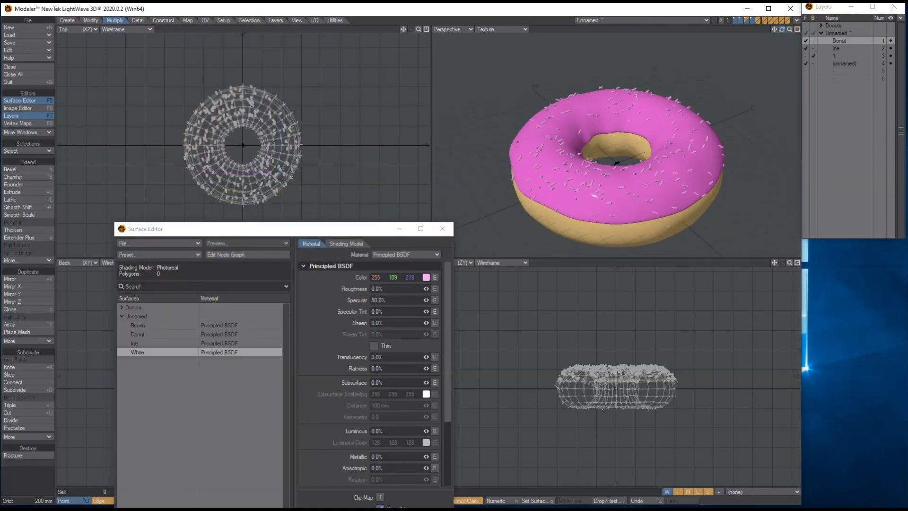
# - Isolate sprinkle layer 4 with the Donut layer as background and close the Surface Editor
pyautogui.click(839, 48)
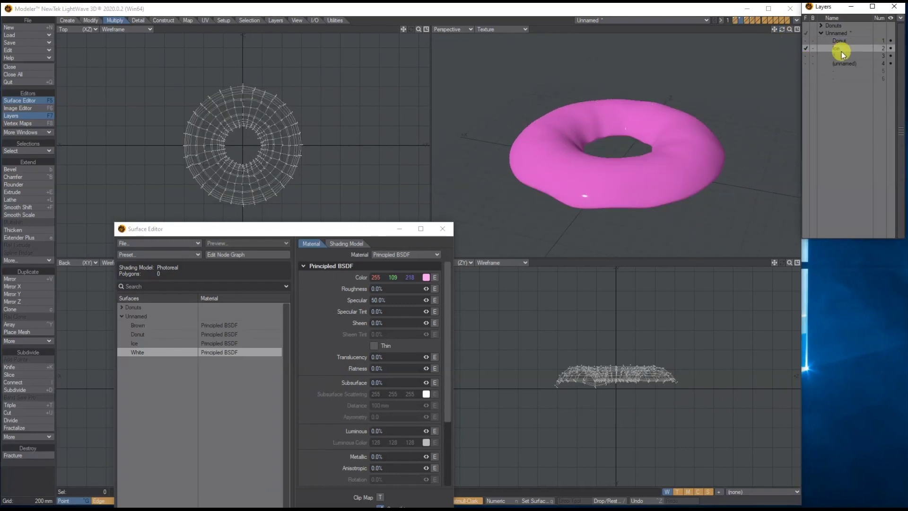
pyautogui.click(841, 55)
pyautogui.click(841, 62)
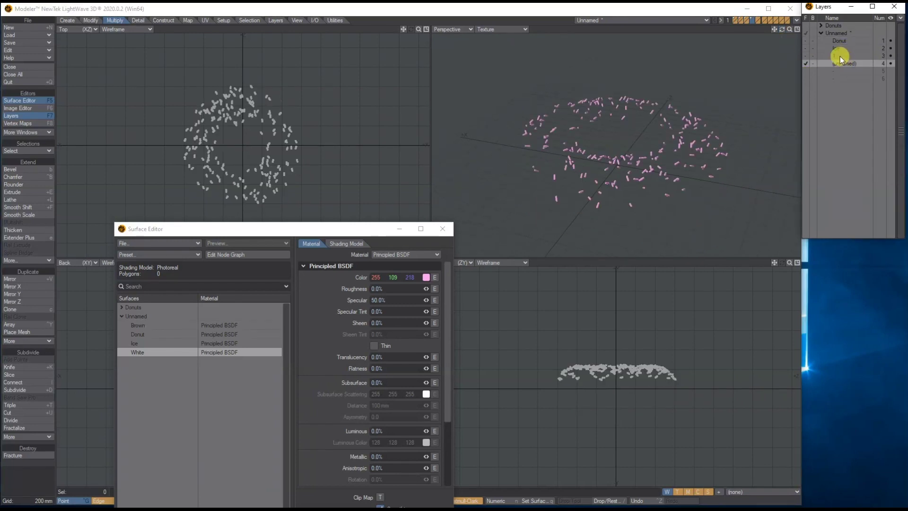
pyautogui.click(820, 42)
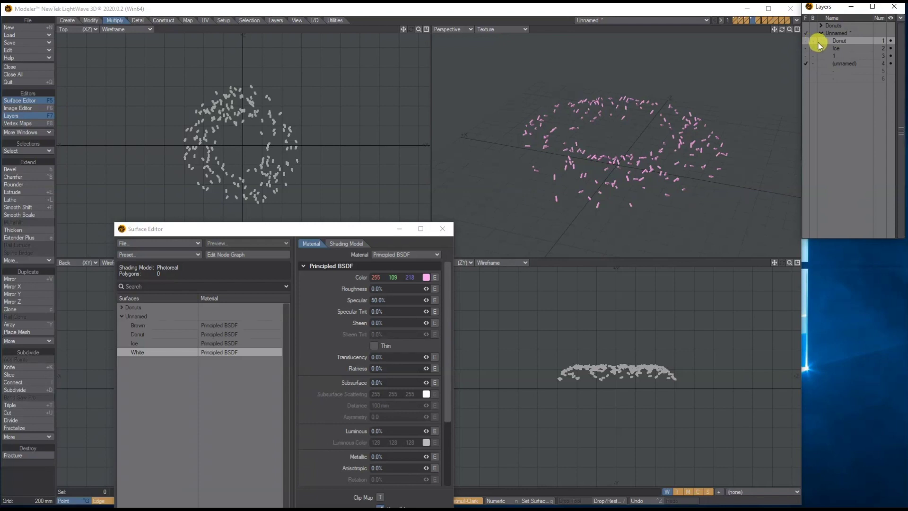
pyautogui.click(813, 42)
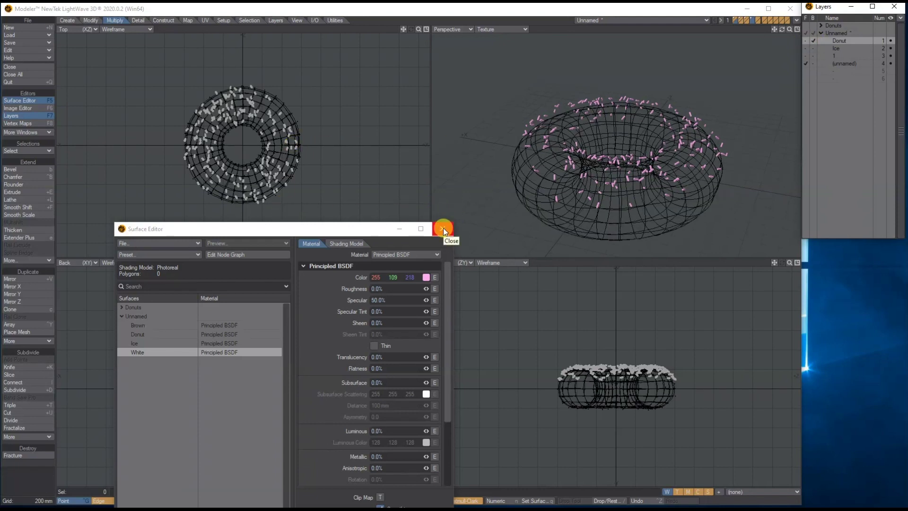
pyautogui.click(444, 227)
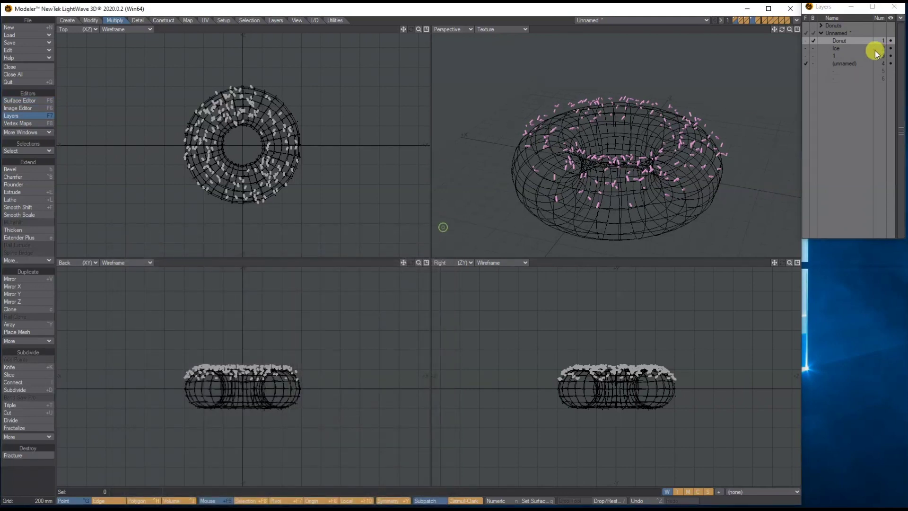
# - Copy the sprinkles from layer 4 and paste them into empty layer 5
pyautogui.click(843, 65)
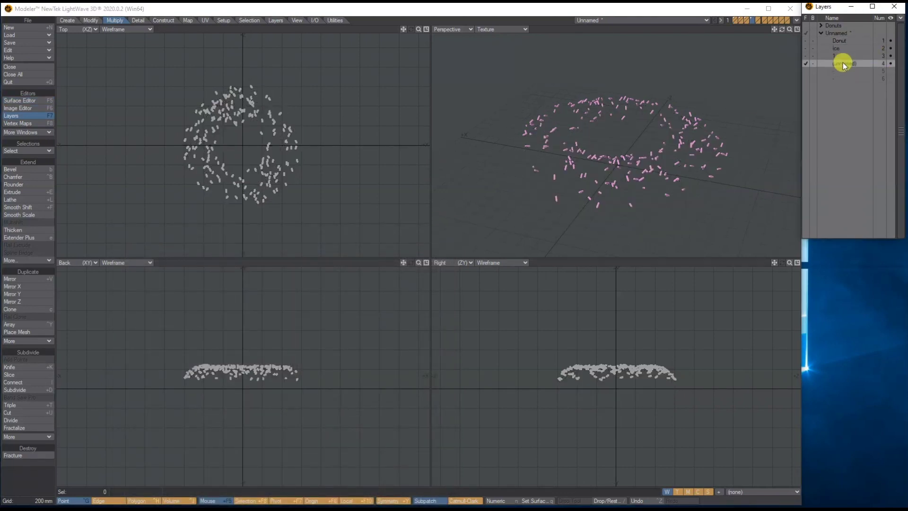
pyautogui.click(846, 71)
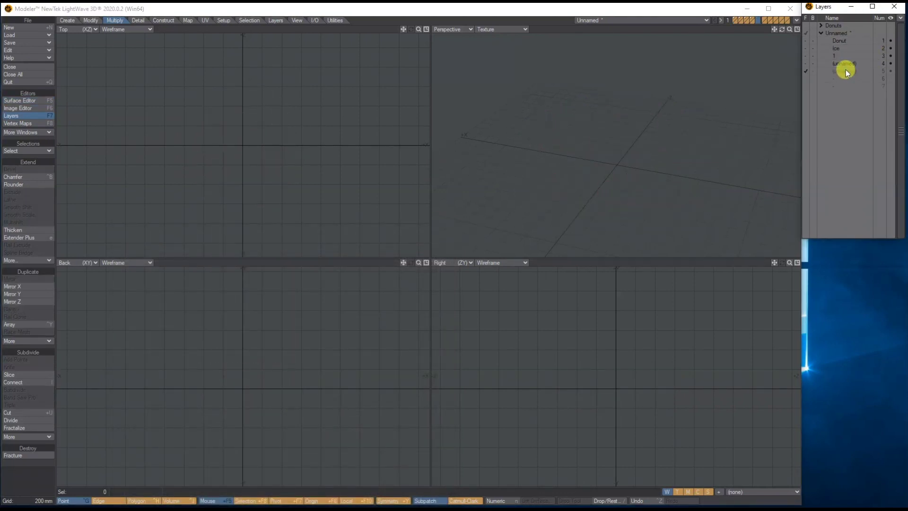
pyautogui.hotkey('ctrl', 'v')
# - Show layer 4, Ice and Donut as background and rotate the pasted sprinkles about the donut's center in the Top view
pyautogui.click(813, 64)
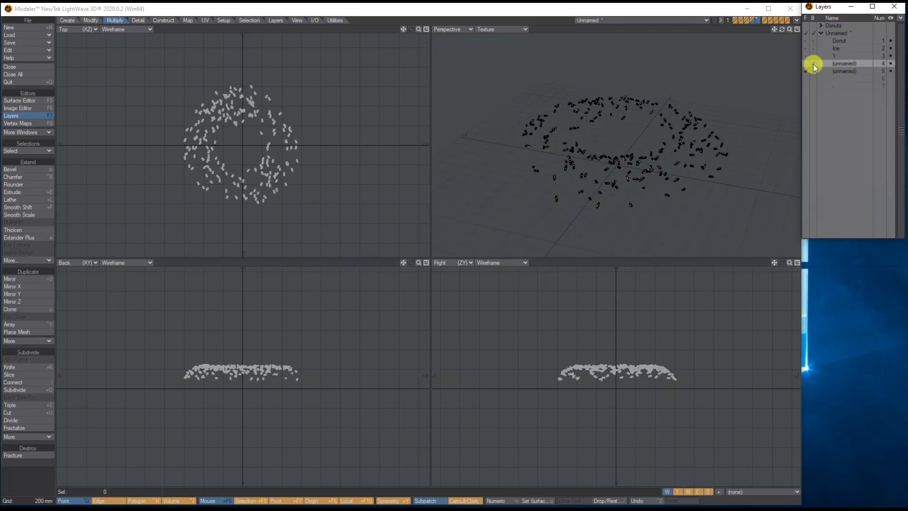
pyautogui.click(813, 41)
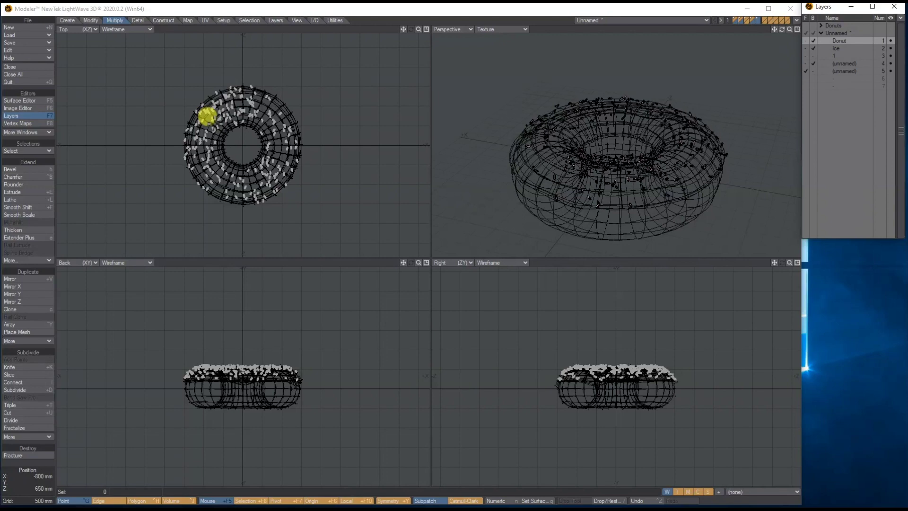
pyautogui.press('y')
pyautogui.moveTo(242, 145)
pyautogui.mouseDown()
pyautogui.moveTo(284, 144)
pyautogui.moveTo(241, 141)
pyautogui.mouseUp()
# - Show all layers of the donut object together and examine the sprinkle coverage from several angles
pyautogui.click(850, 27)
pyautogui.click(807, 33)
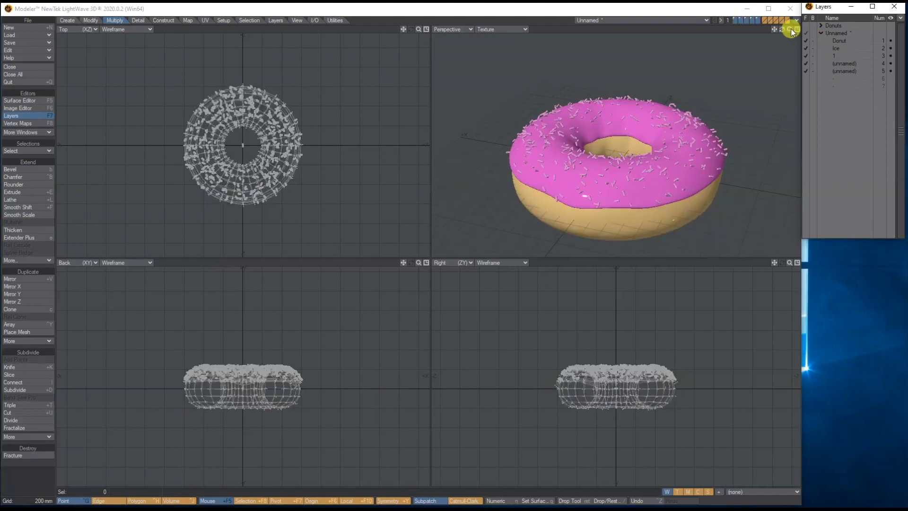
pyautogui.moveTo(782, 29)
pyautogui.mouseDown()
pyautogui.moveTo(784, 42)
pyautogui.moveTo(759, 46)
pyautogui.moveTo(789, 15)
pyautogui.moveTo(764, 25)
pyautogui.moveTo(780, 33)
pyautogui.mouseUp()
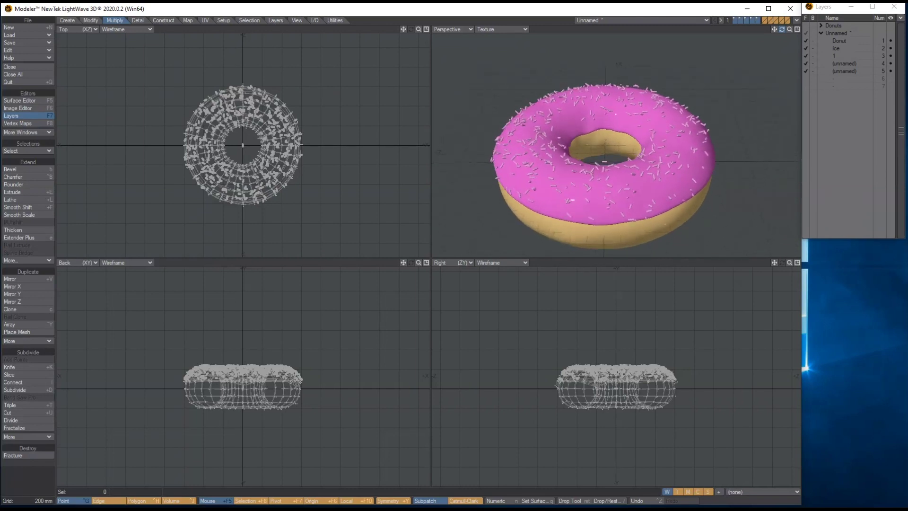
pyautogui.moveTo(780, 33); pyautogui.dragTo(779, 30)
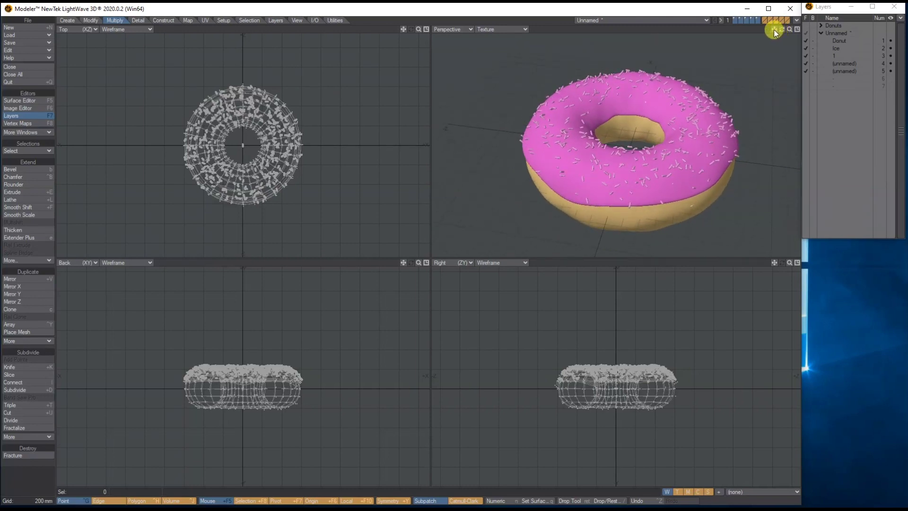
pyautogui.moveTo(782, 29); pyautogui.dragTo(782, 40)
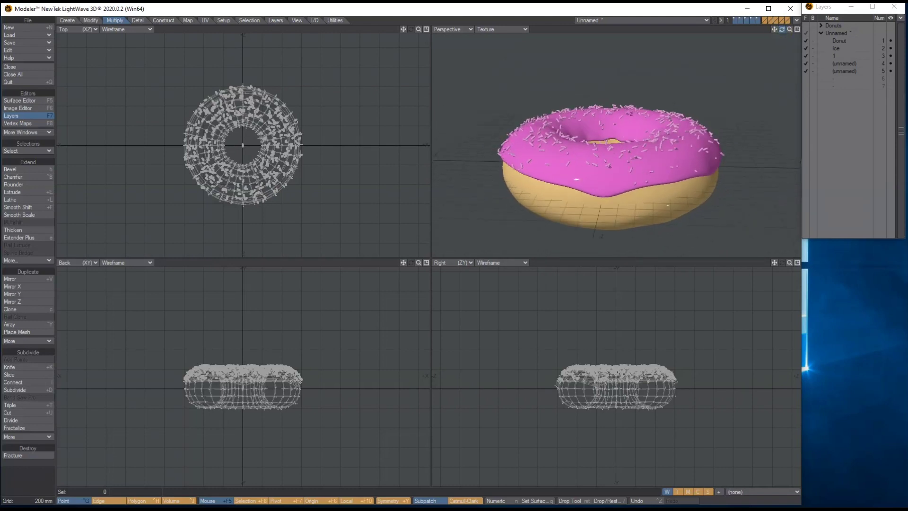
pyautogui.moveTo(773, 29)
pyautogui.mouseDown()
pyautogui.moveTo(820, 22)
pyautogui.moveTo(779, 29)
pyautogui.mouseUp()
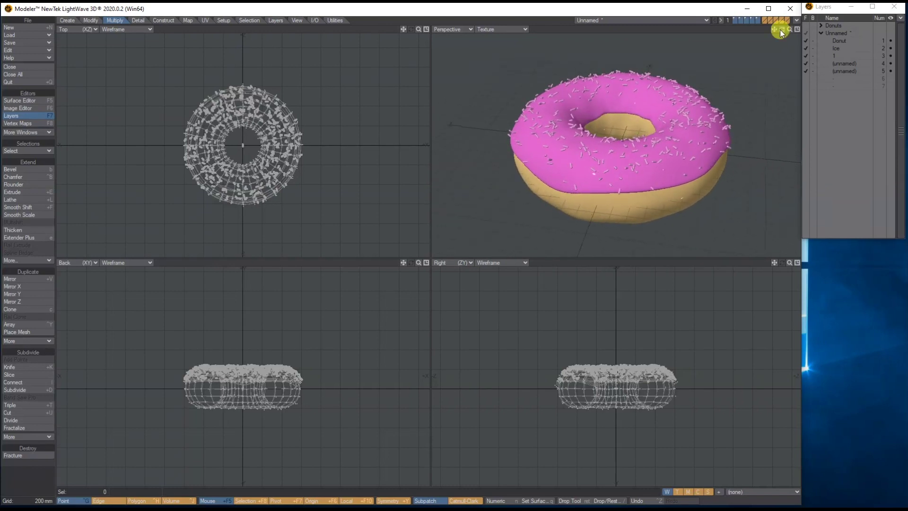